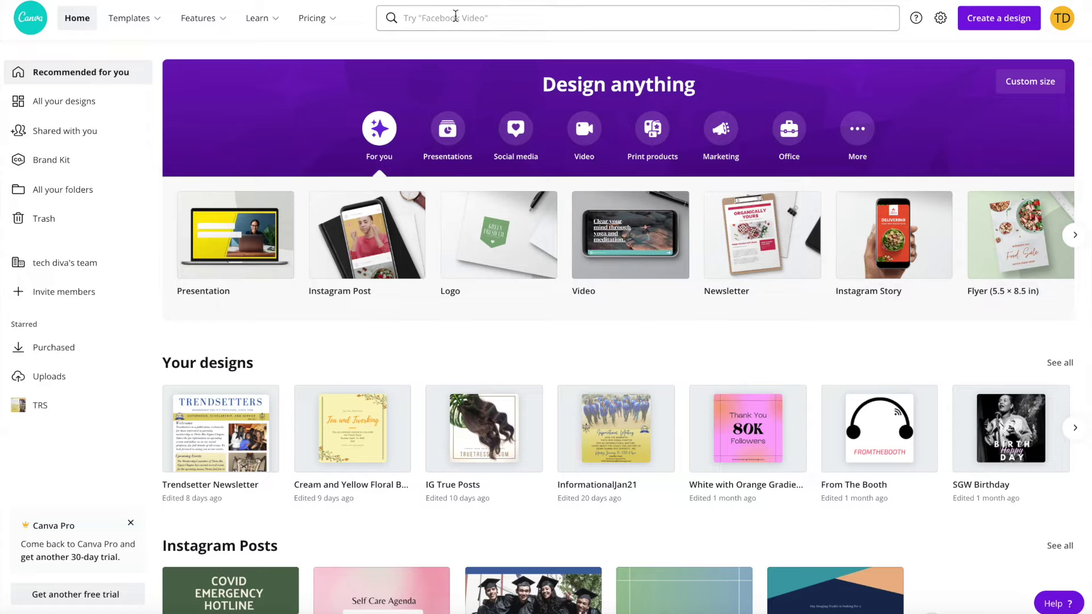
# Search templates for 'graduation invit' and open the Graduation Invitation results
pyautogui.click(456, 19)
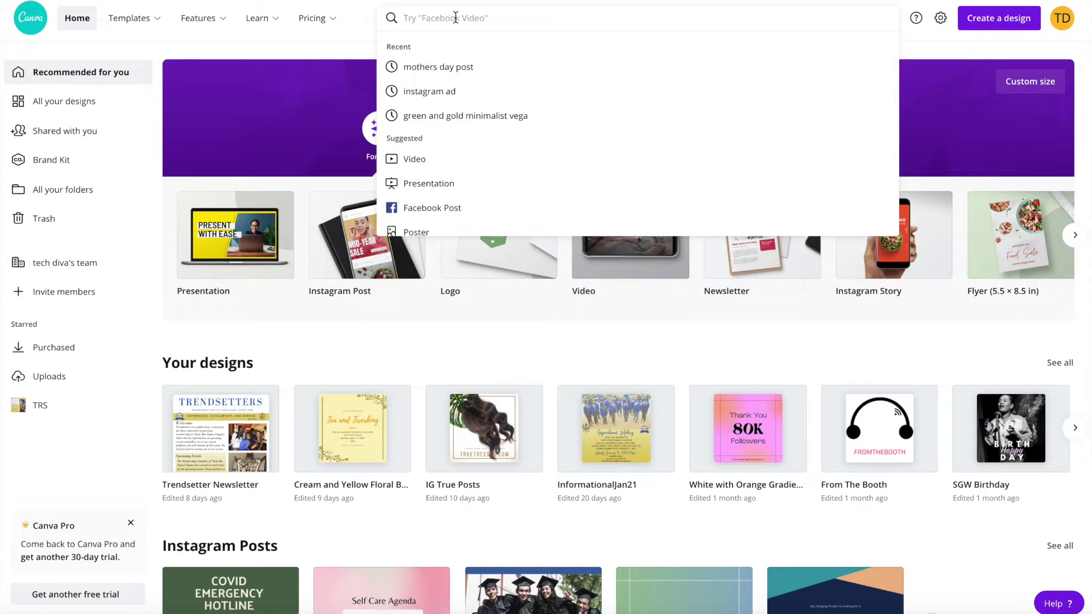
pyautogui.write('inv')
pyautogui.press('BackSpace')
pyautogui.press('BackSpace')
pyautogui.press('BackSpace')
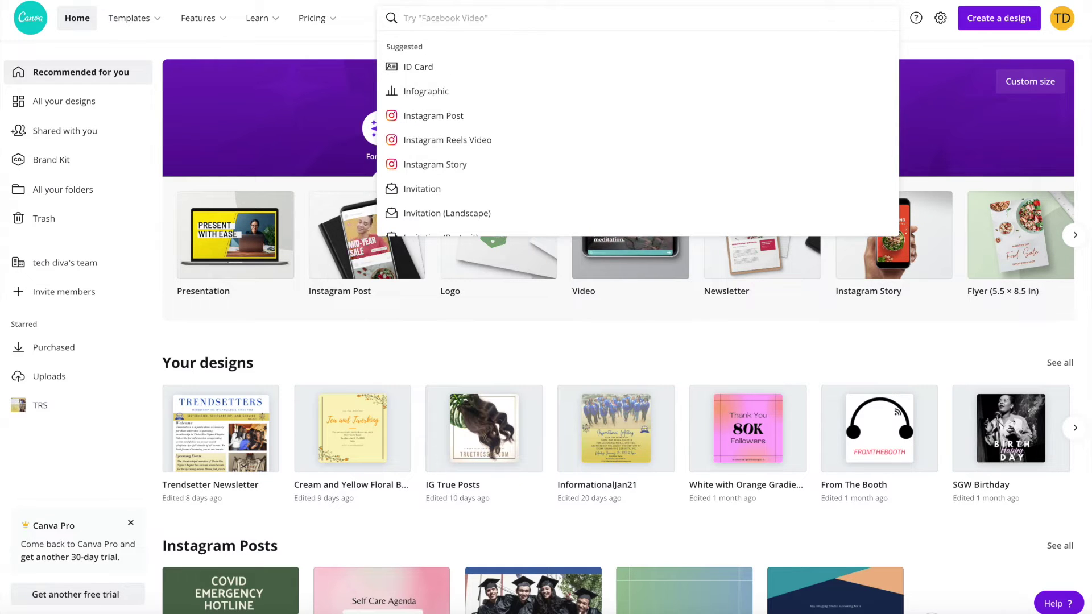
pyautogui.write('graduat')
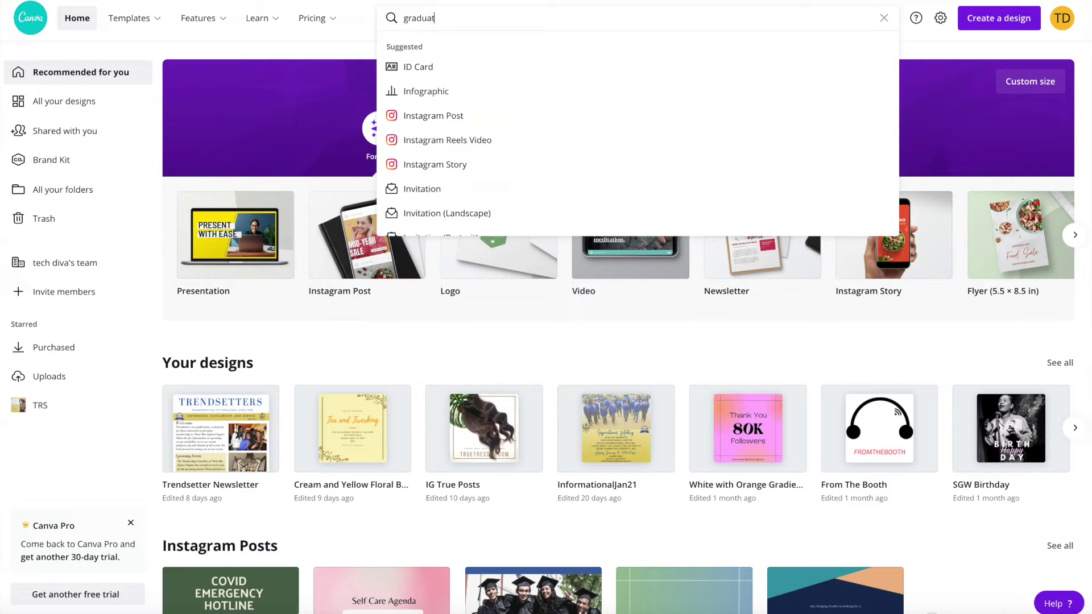
pyautogui.write('ion in')
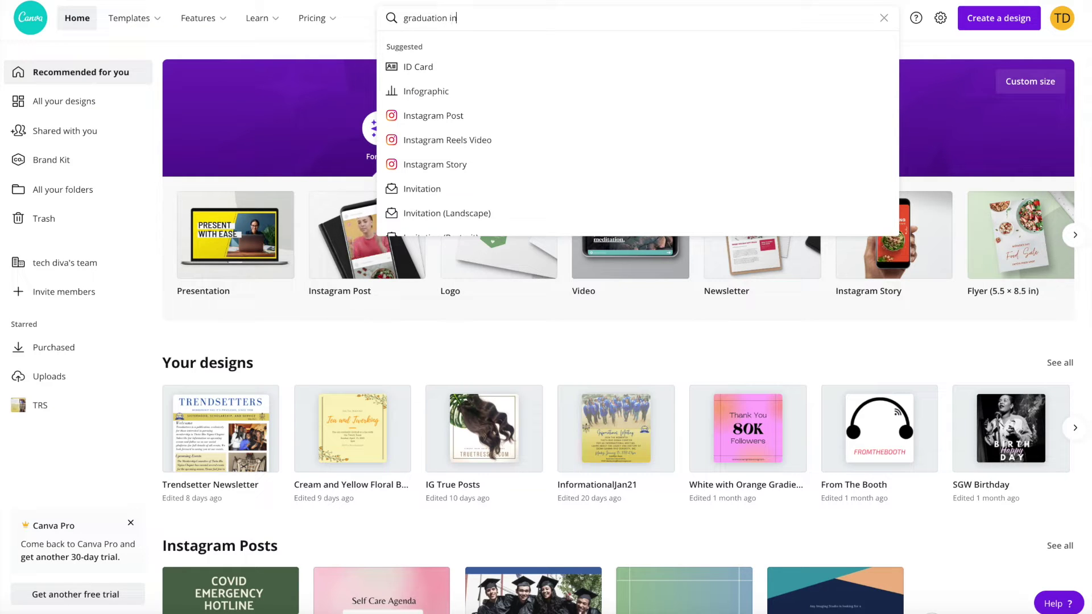
pyautogui.write('vit')
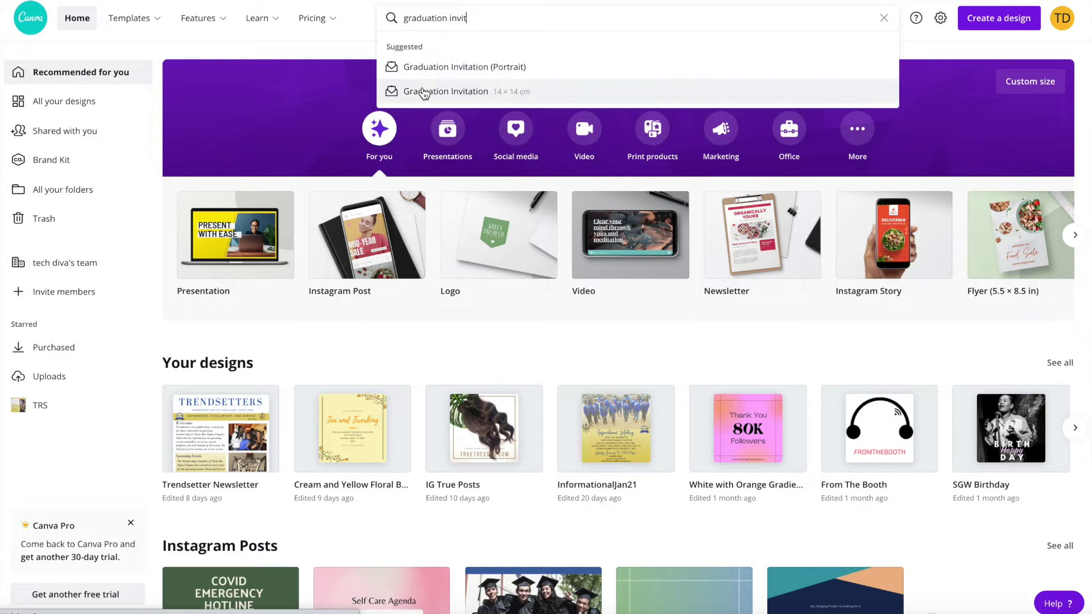
pyautogui.click(422, 92)
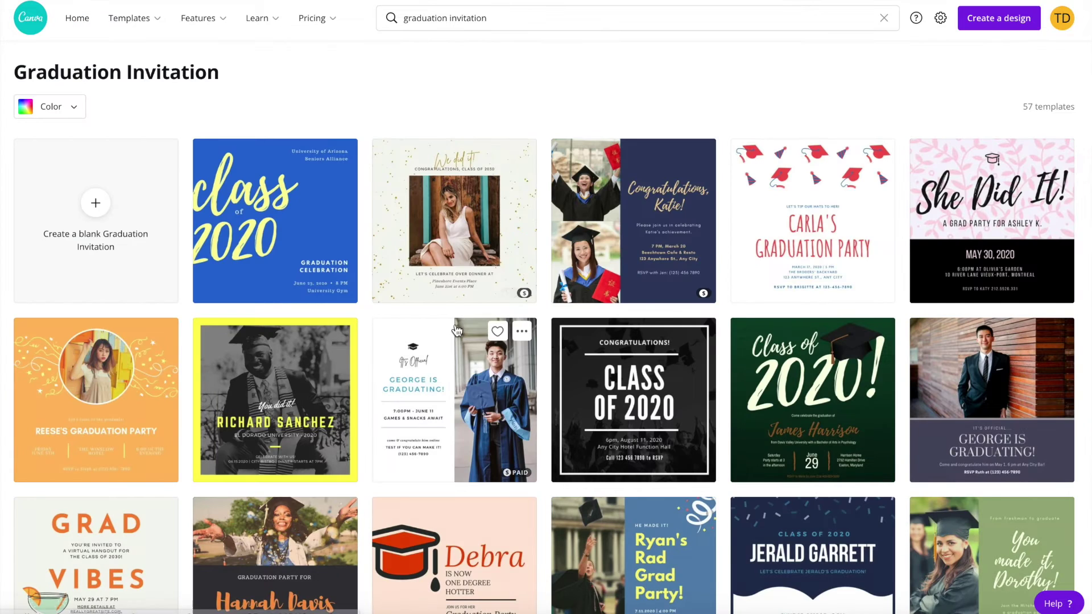
# Scroll down the graduation invitation templates to reach the purple graduating design
pyautogui.scroll(-1, 457, 330)
pyautogui.scroll(-1, 457, 330)
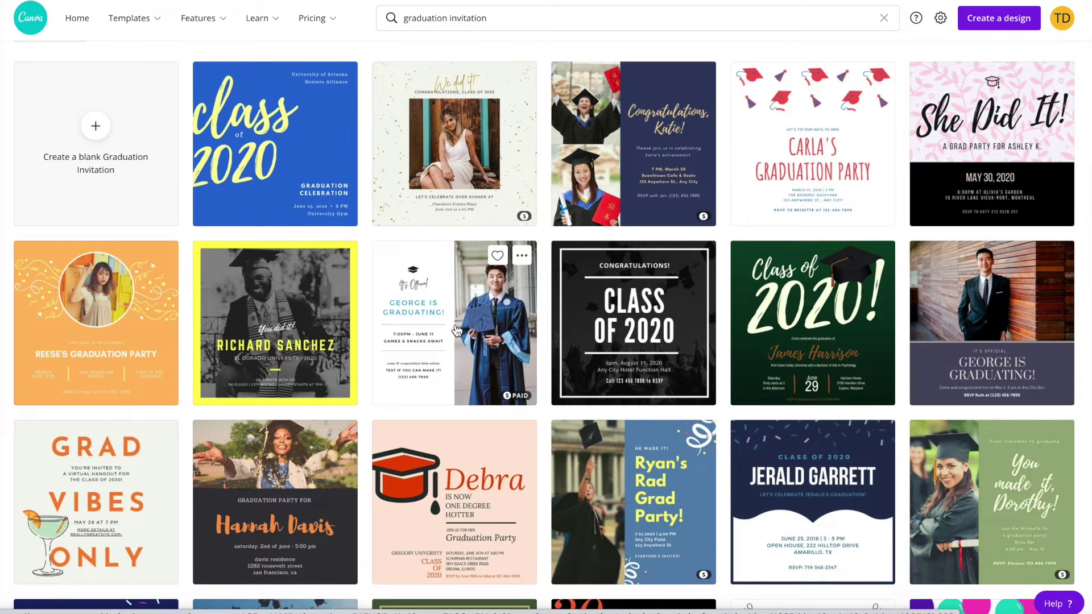
pyautogui.scroll(-2, 538, 326)
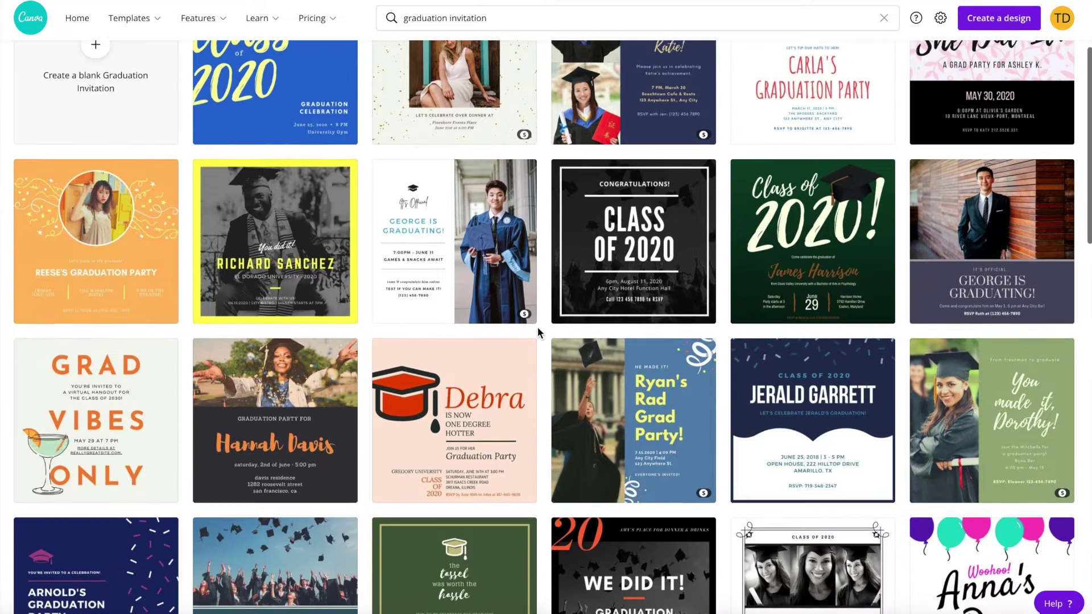
pyautogui.scroll(-1, 537, 327)
pyautogui.scroll(3, 538, 327)
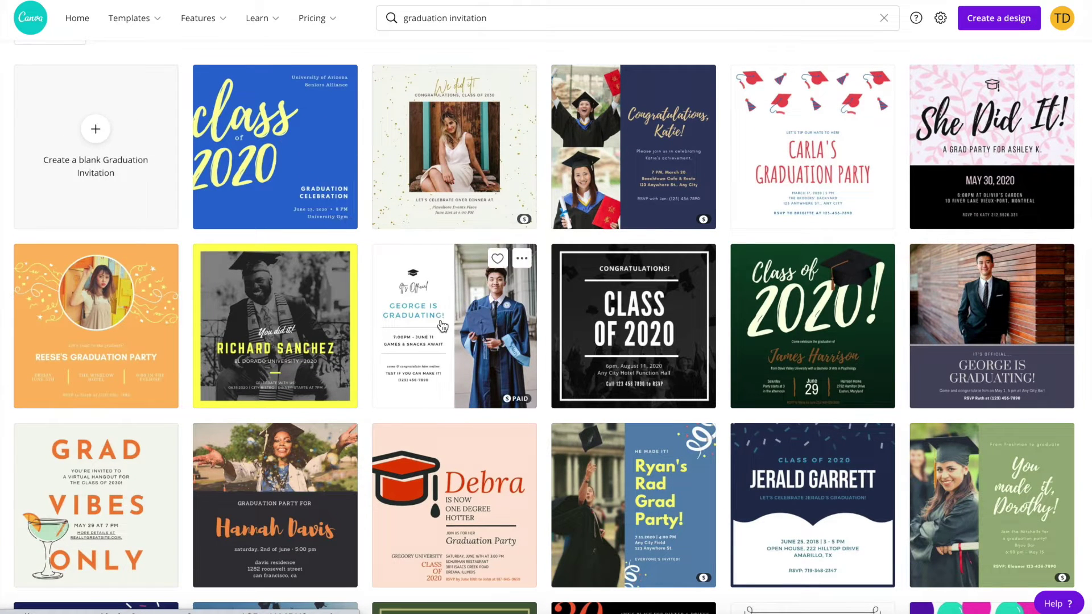
pyautogui.scroll(-1, 442, 325)
pyautogui.scroll(-8, 443, 326)
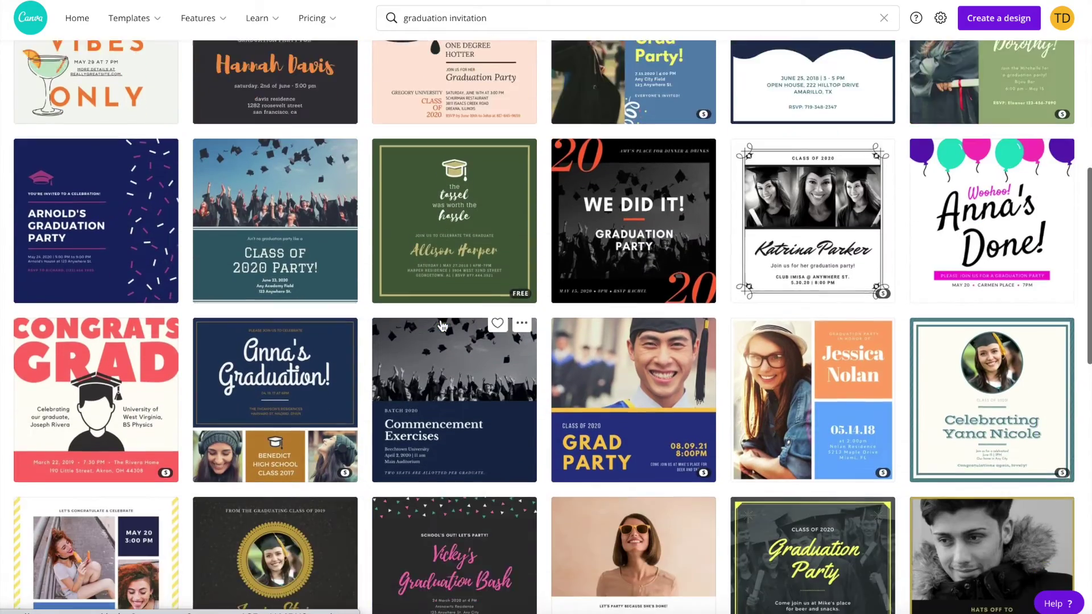
pyautogui.scroll(-4, 443, 325)
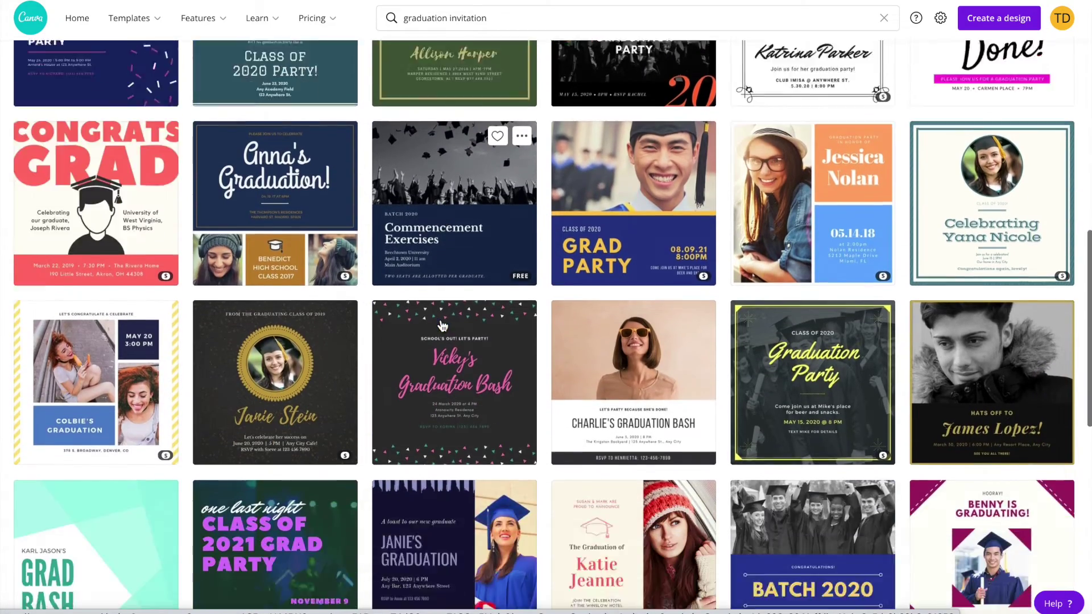
pyautogui.scroll(-5, 443, 326)
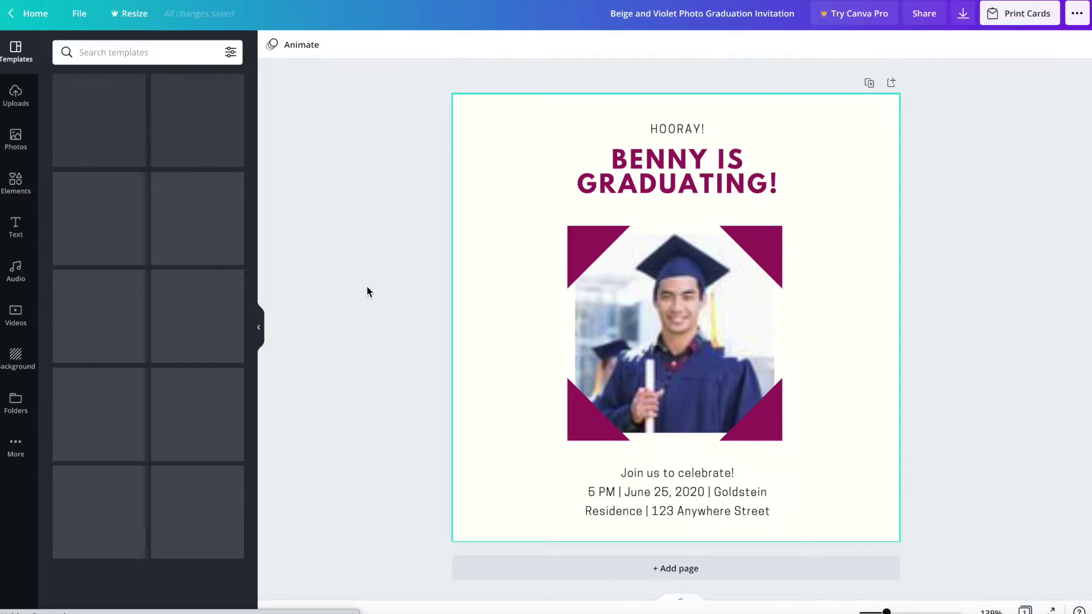
# Upload the Four Years Later graduation cap jpg from the computer and place it in the photo frame
pyautogui.click(17, 96)
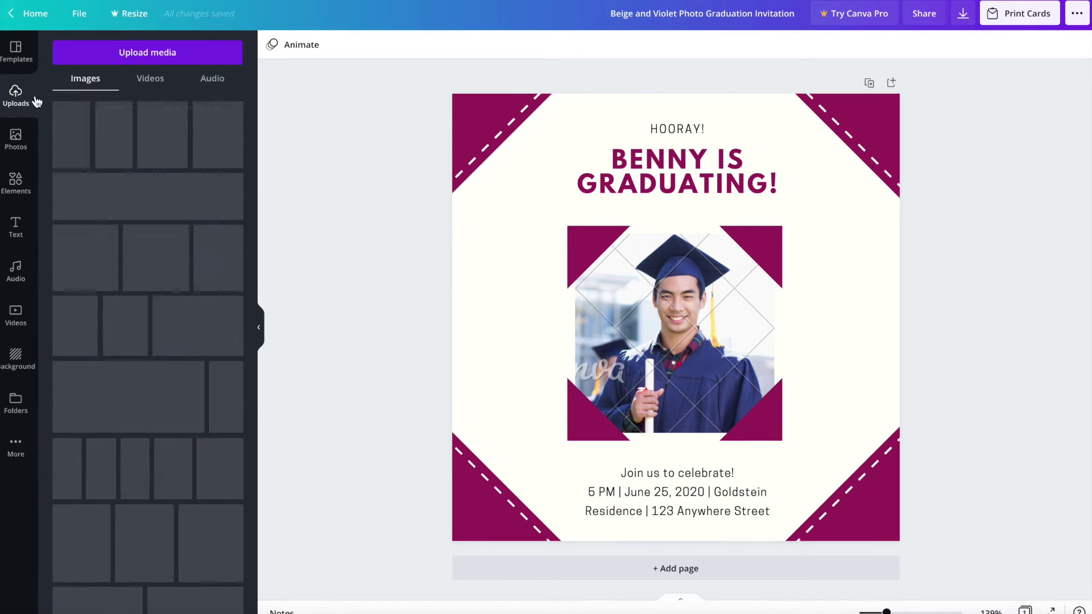
pyautogui.click(114, 57)
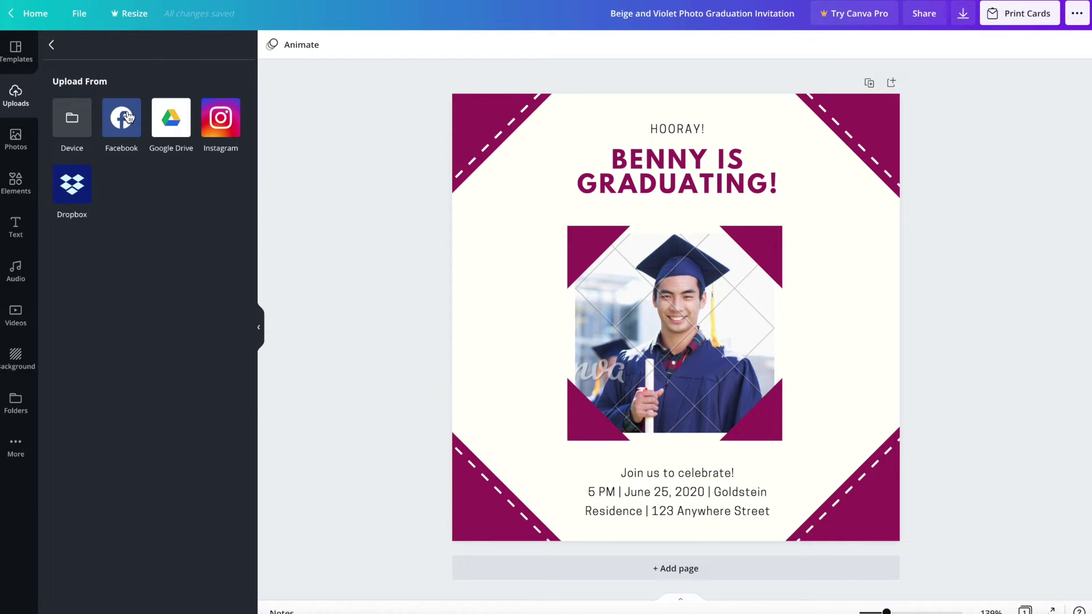
pyautogui.click(73, 120)
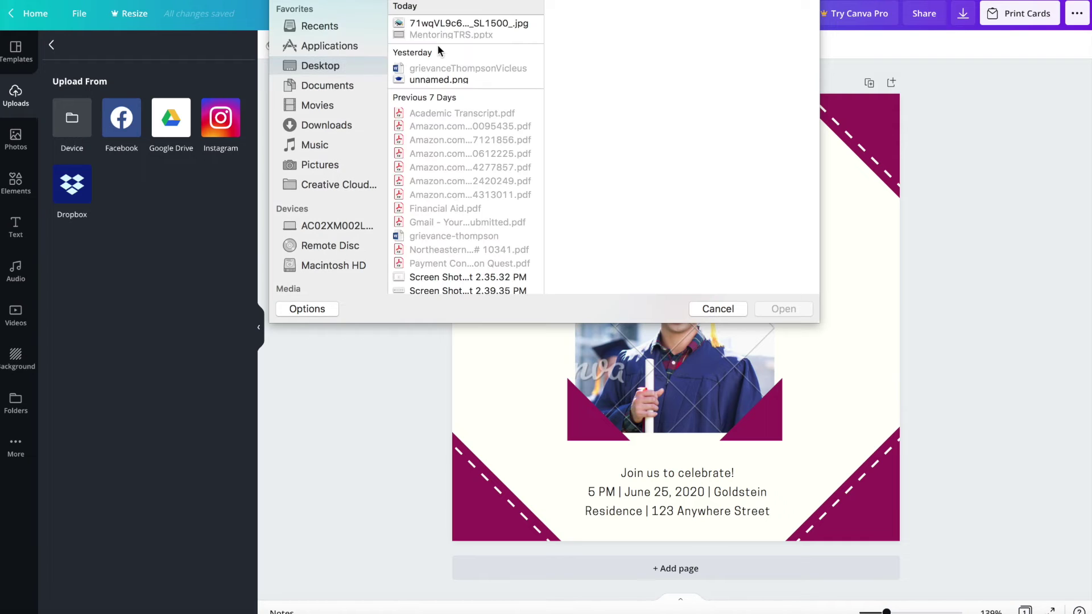
pyautogui.click(440, 24)
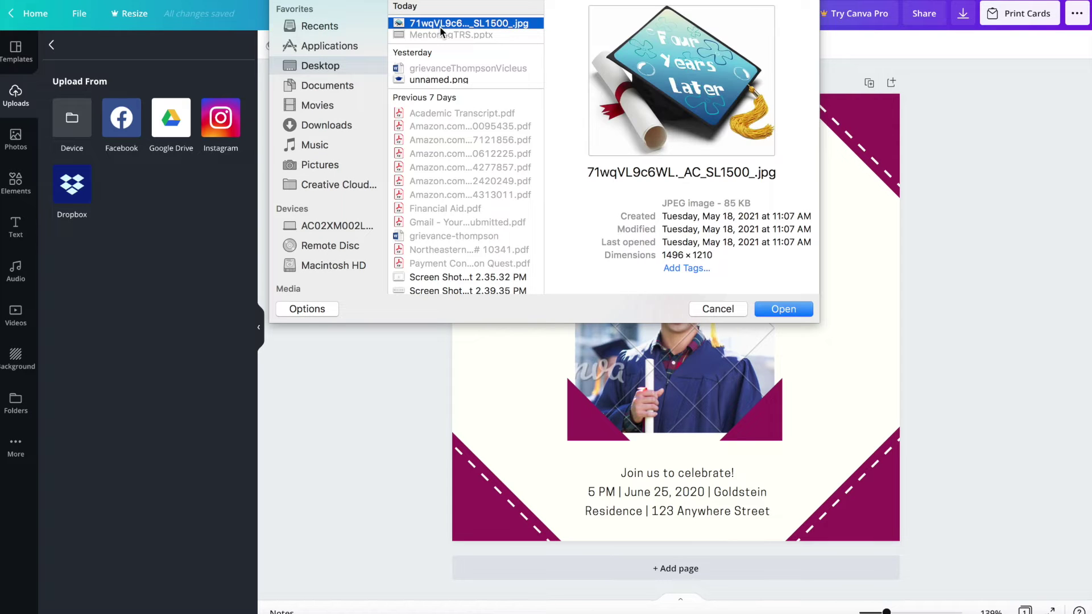
pyautogui.click(773, 308)
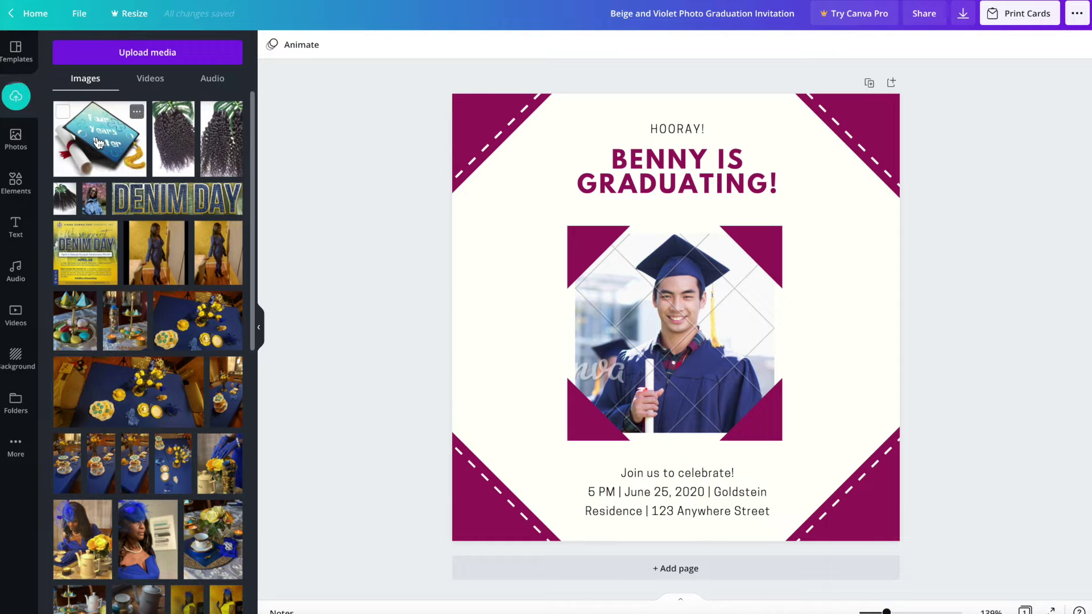
pyautogui.moveTo(98, 141); pyautogui.dragTo(589, 268)
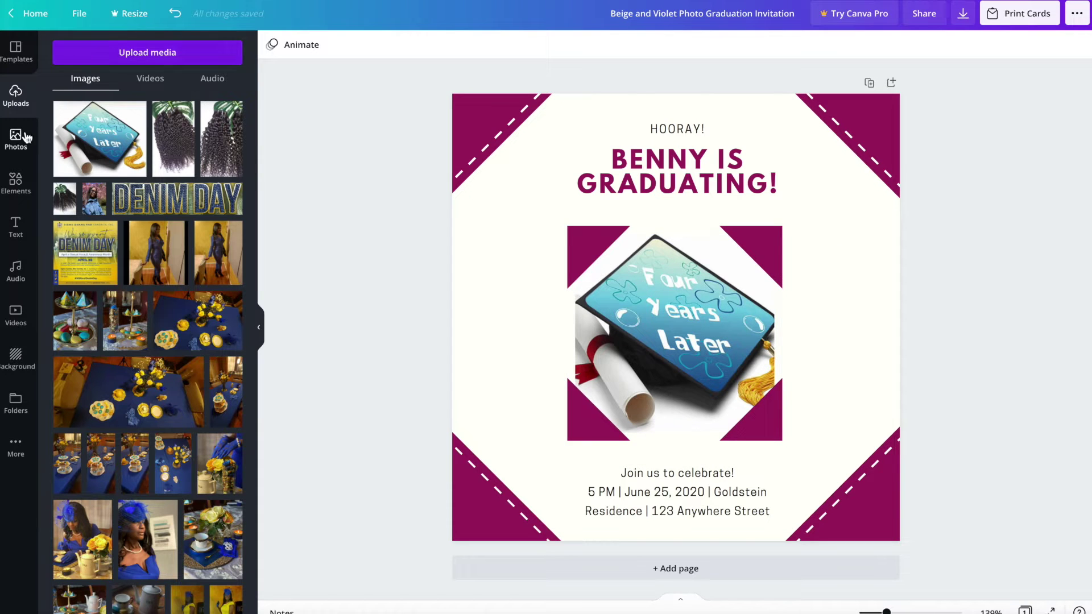
pyautogui.click(16, 227)
# Change the main heading text to 'IT'S A CELEBRATION'
pyautogui.click(694, 162)
pyautogui.doubleClick(694, 162)
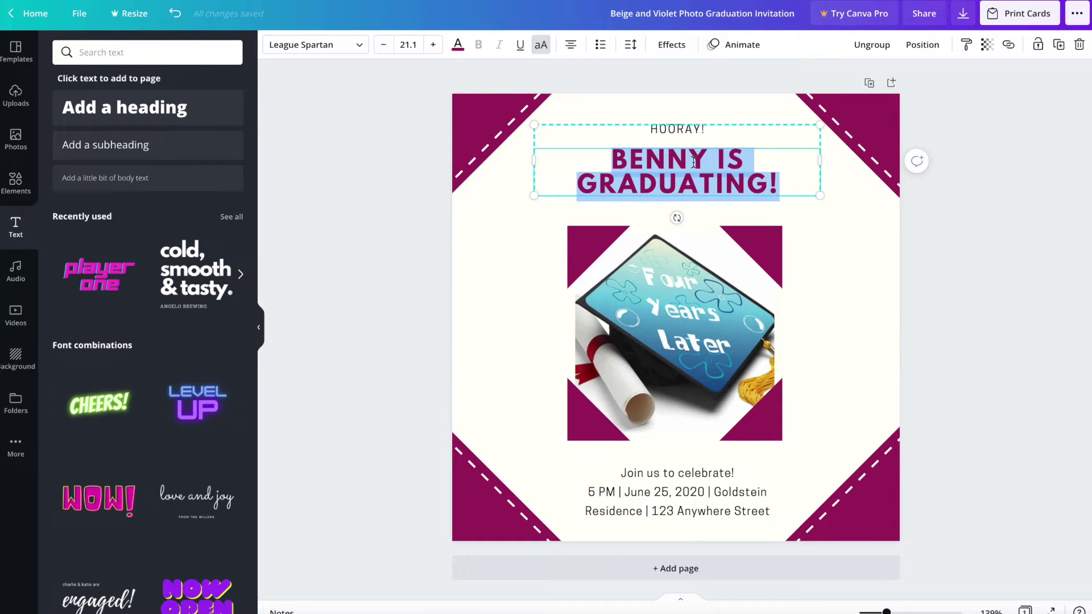
pyautogui.write('LIS')
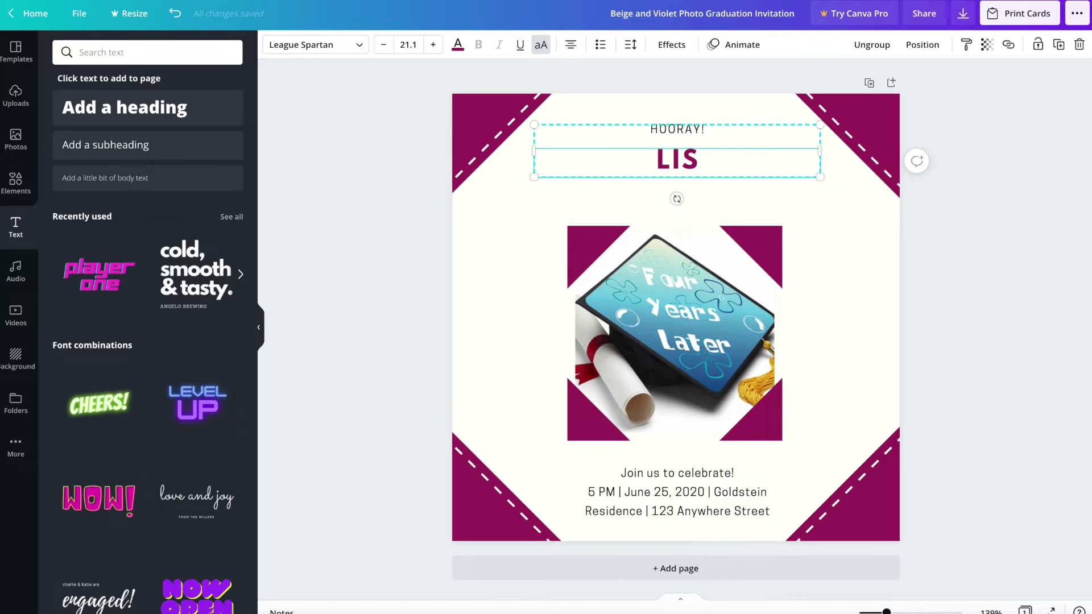
pyautogui.press('BackSpace')
pyautogui.press('BackSpace')
pyautogui.press('BackSpace')
pyautogui.write('IT')
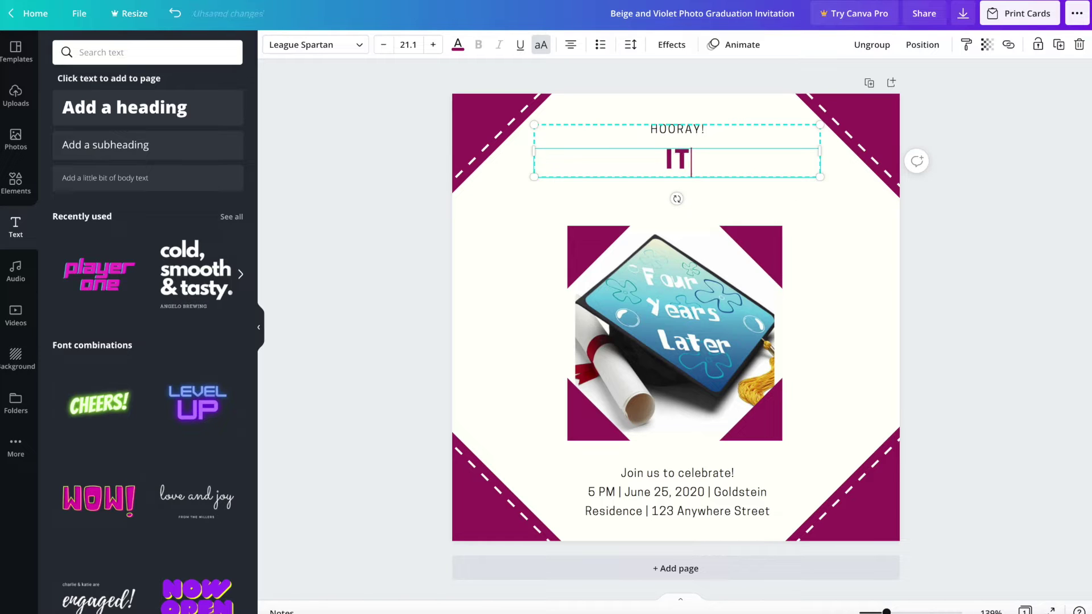
pyautogui.write("'S A CEL")
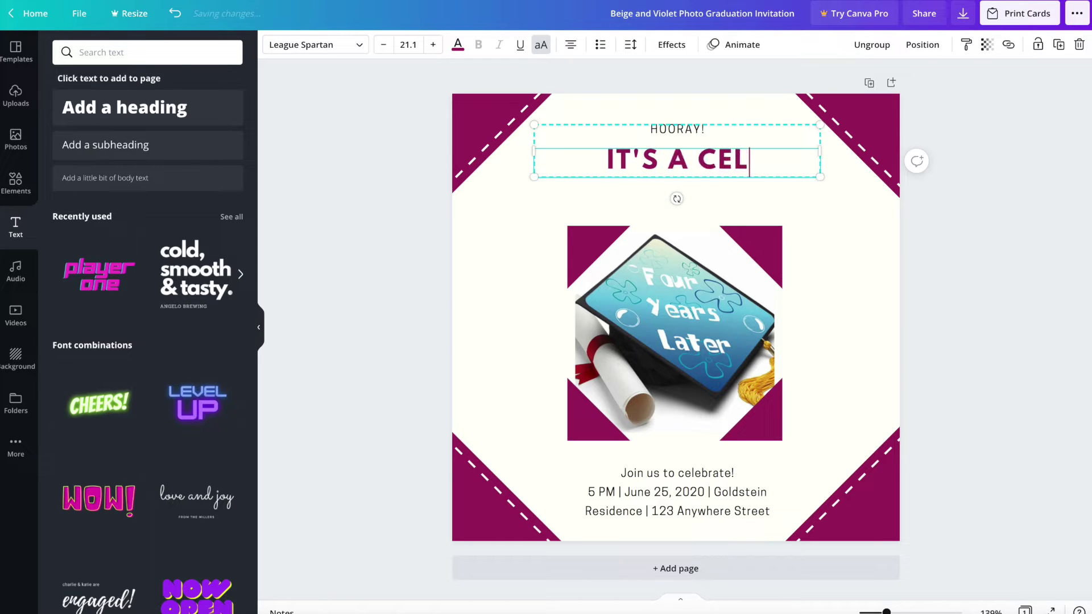
pyautogui.write('EBR')
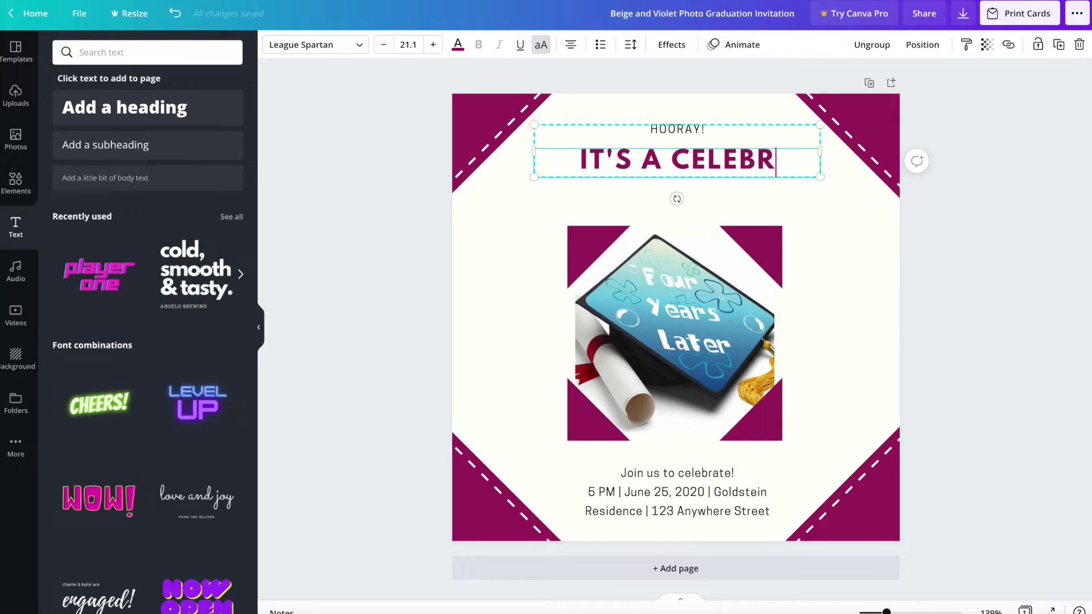
pyautogui.write('ATION')
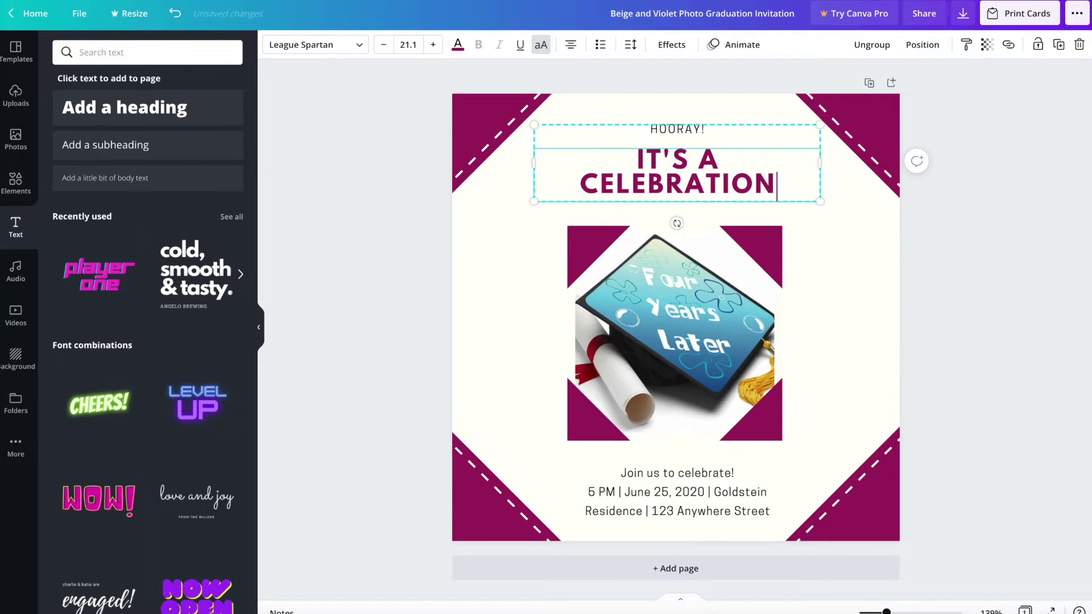
# Delete the HOORAY! line, leaving an empty line above the heading
pyautogui.doubleClick(688, 130)
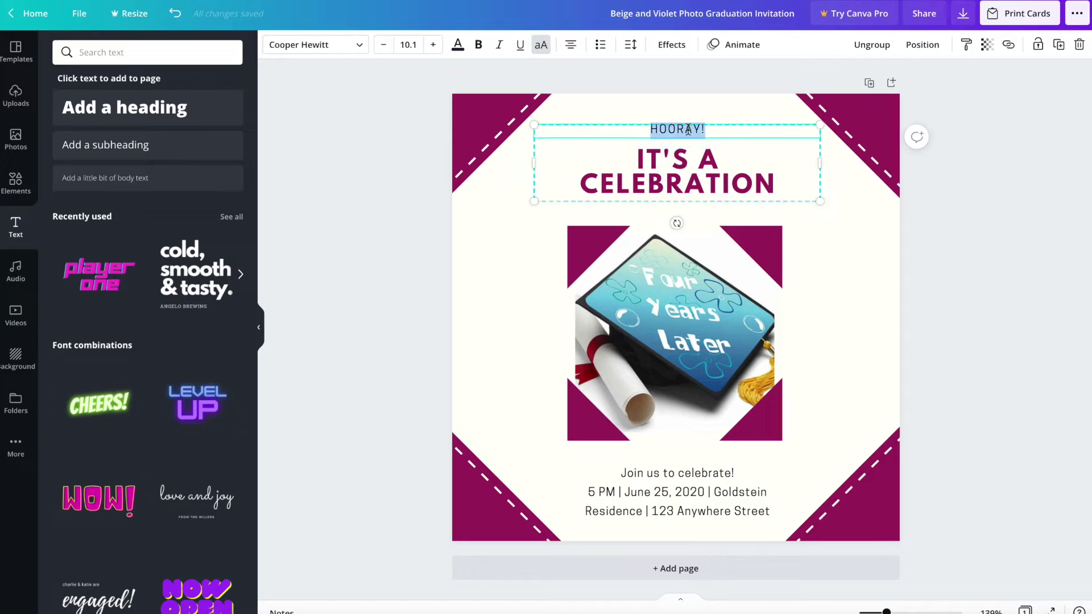
pyautogui.press('BackSpace')
pyautogui.click(671, 476)
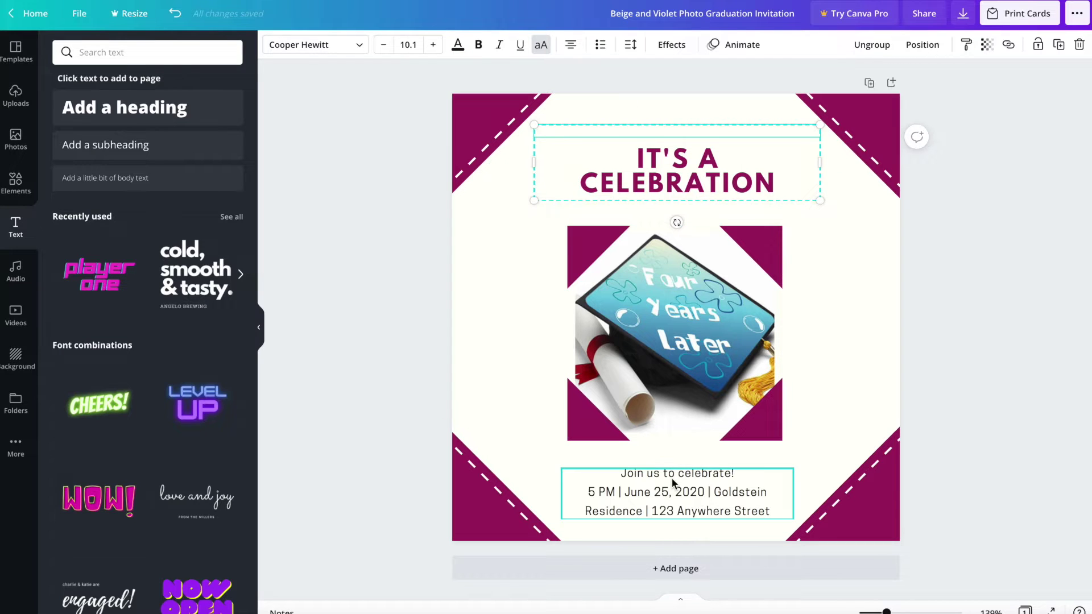
pyautogui.click(670, 477)
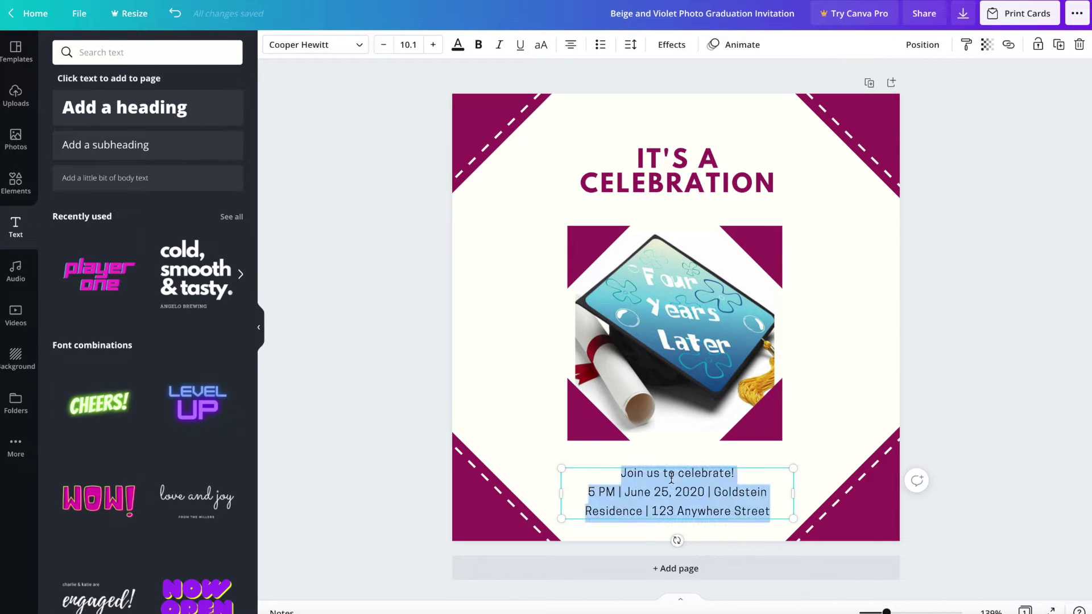
pyautogui.click(732, 482)
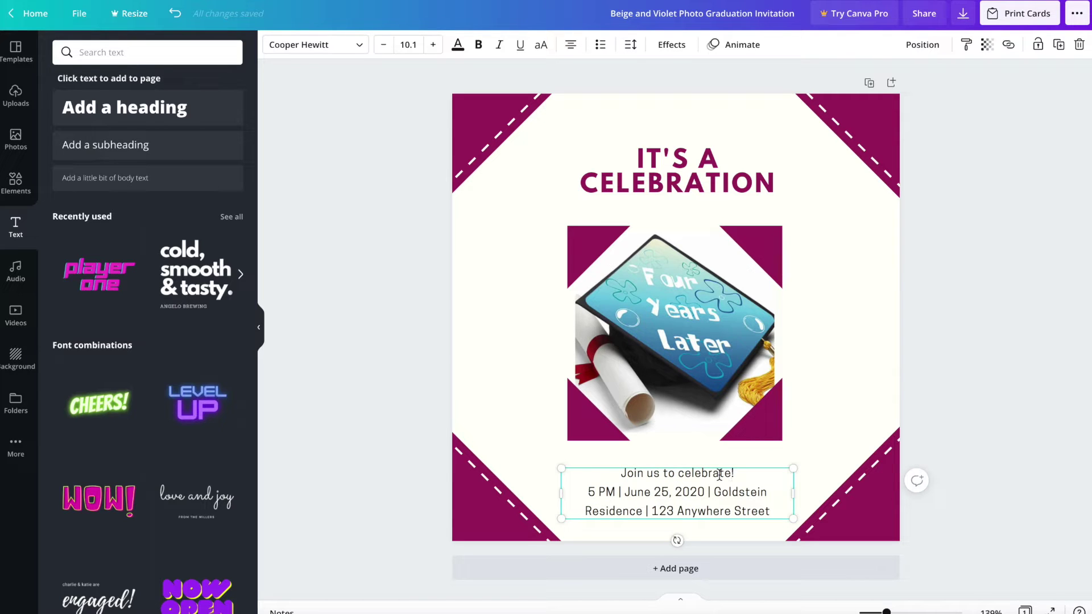
pyautogui.write('\\')
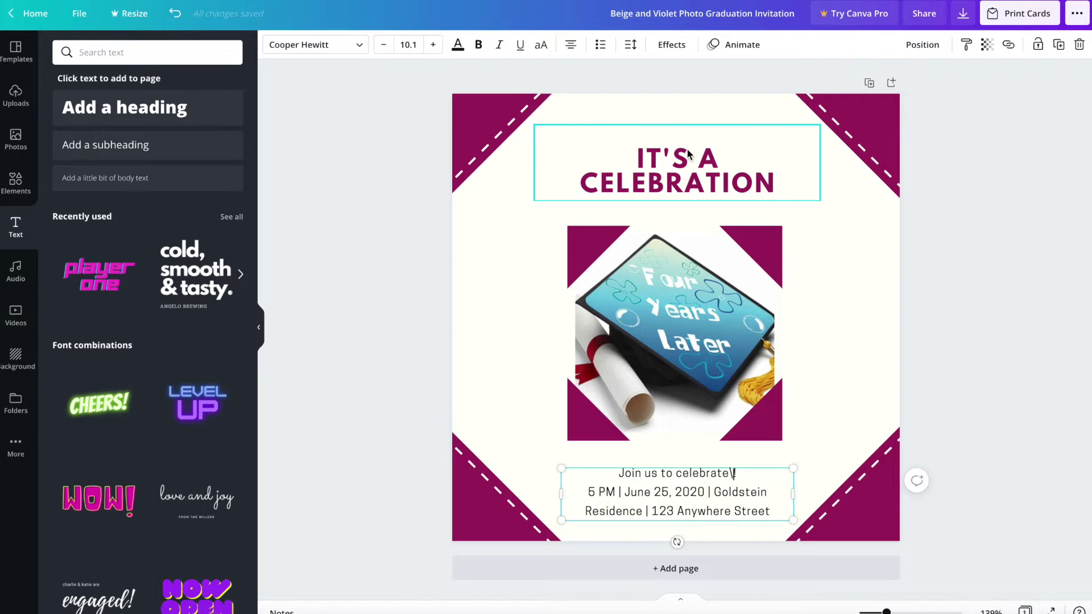
pyautogui.click(622, 164)
pyautogui.click(639, 141)
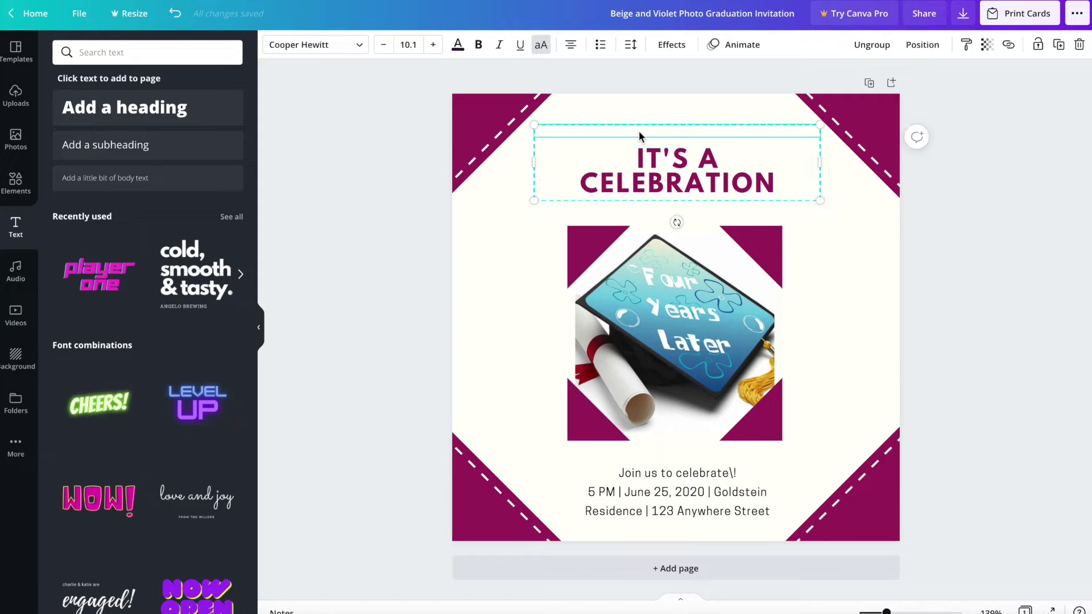
# Type the graduate's name followed by 'IS GRADUATING' on the line above the heading
pyautogui.write('LISA')
pyautogui.press('BackSpace')
pyautogui.press('BackSpace')
pyautogui.write('ISA IS GRA')
pyautogui.write('DUATI')
pyautogui.write('NT')
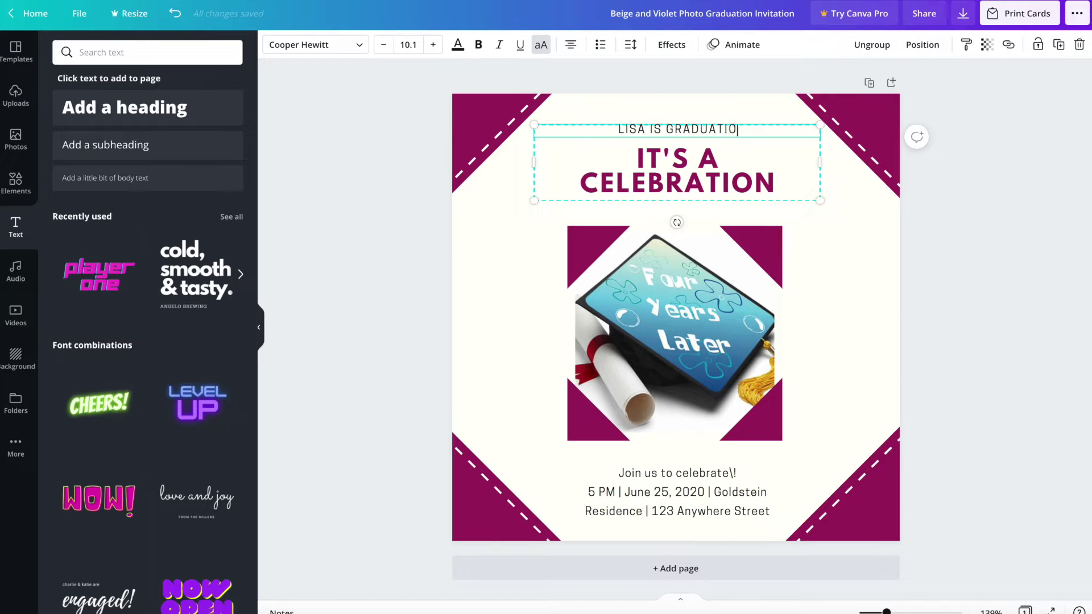
pyautogui.press('BackSpace')
pyautogui.write('G')
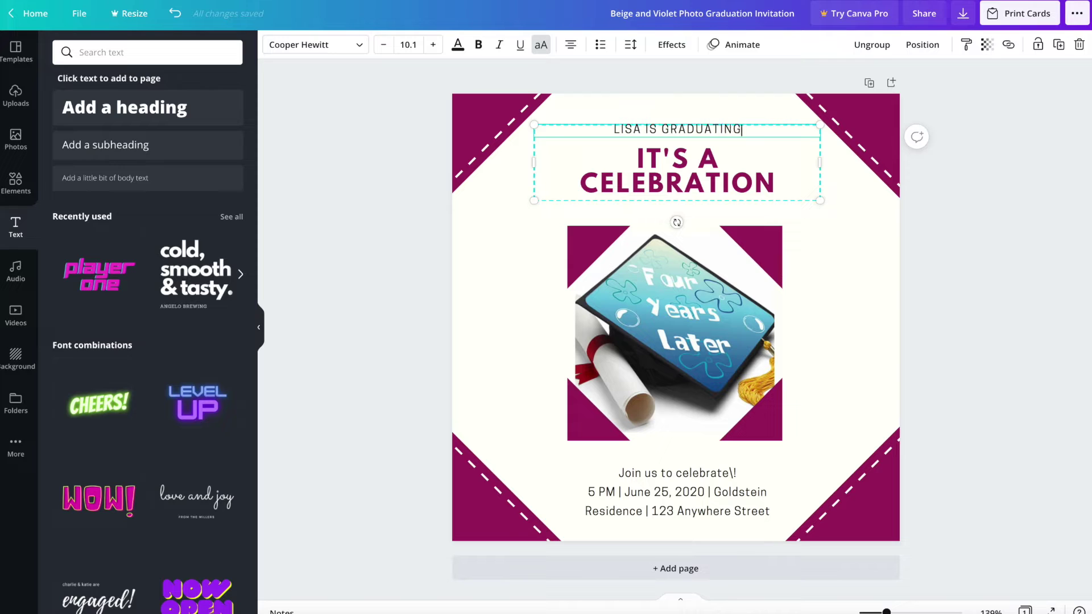
# Enlarge the graduating line from font size 10.1 to 16.1
pyautogui.tripleClick(651, 123)
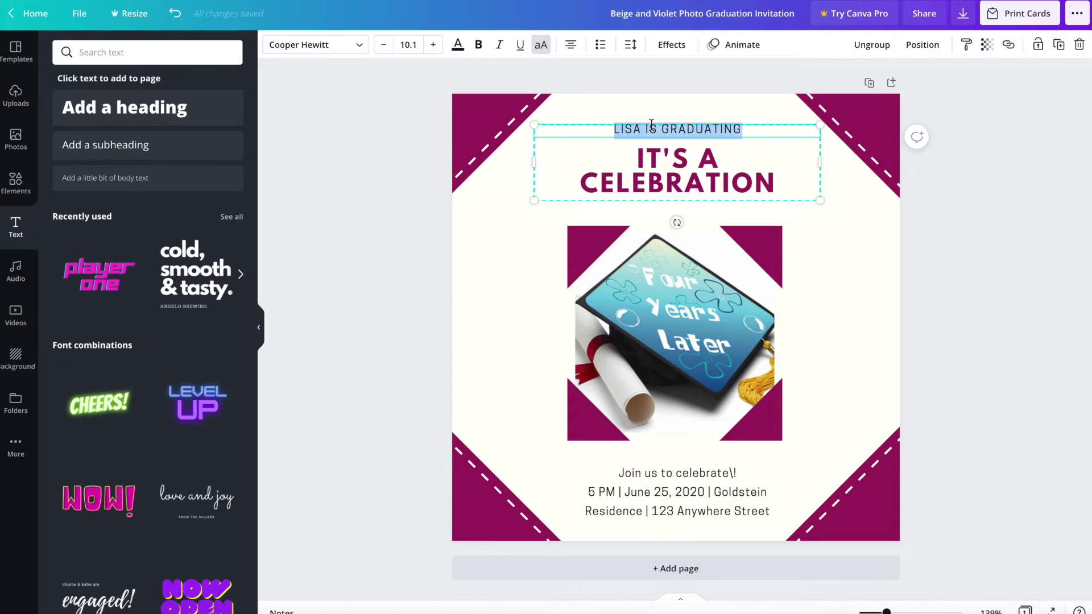
pyautogui.click(432, 46)
pyautogui.click(432, 45)
pyautogui.click(432, 46)
pyautogui.click(432, 46)
pyautogui.click(432, 46)
pyautogui.click(432, 46)
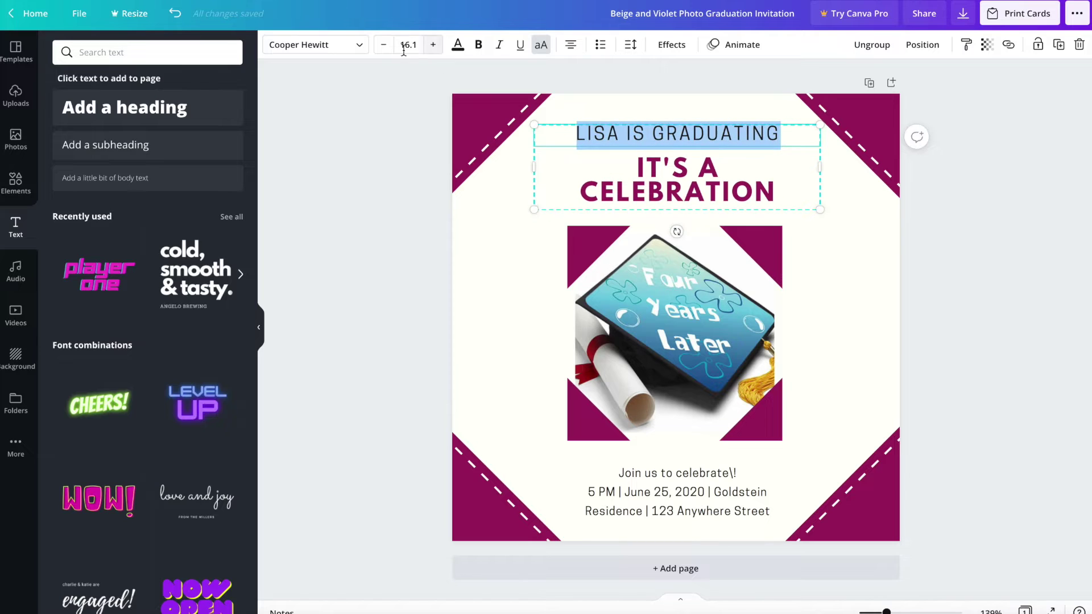
pyautogui.click(360, 48)
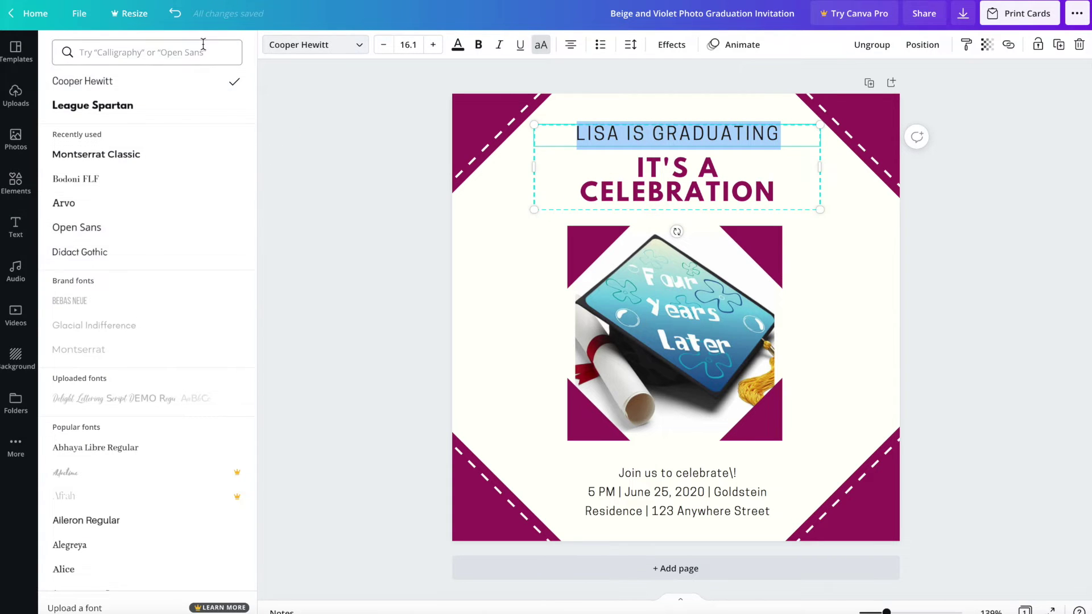
# Set the graduating line to the Jimmy Script font and turn off all caps
pyautogui.click(158, 52)
pyautogui.write('script')
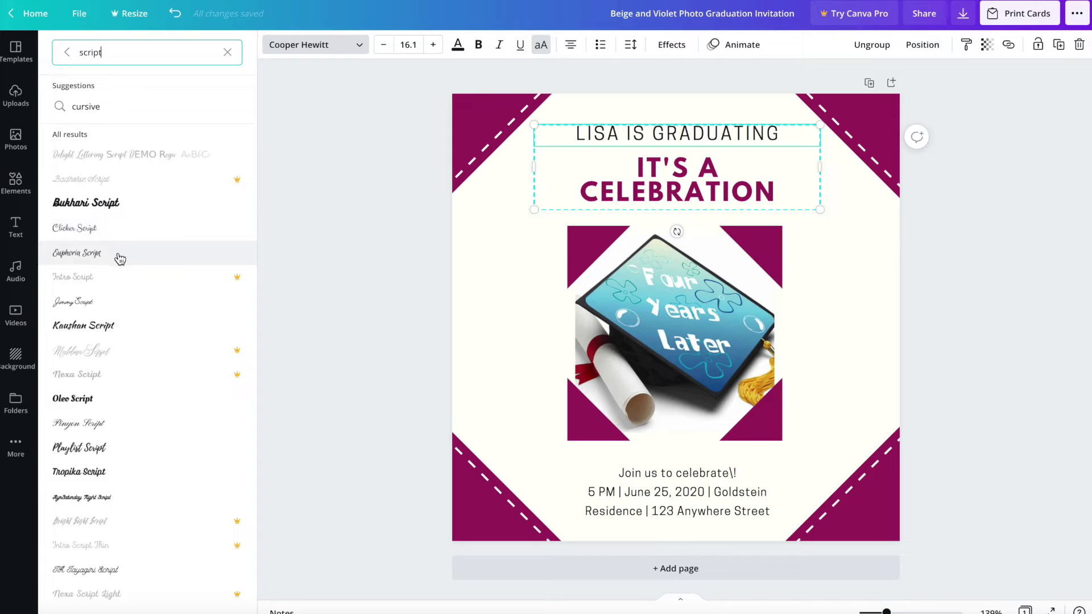
pyautogui.click(109, 302)
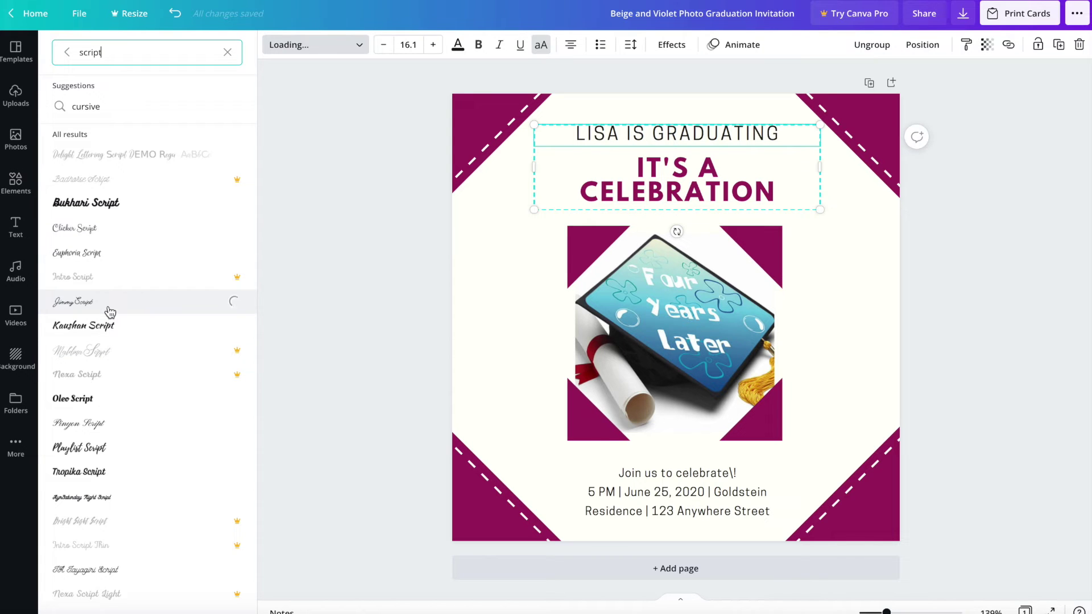
pyautogui.click(541, 45)
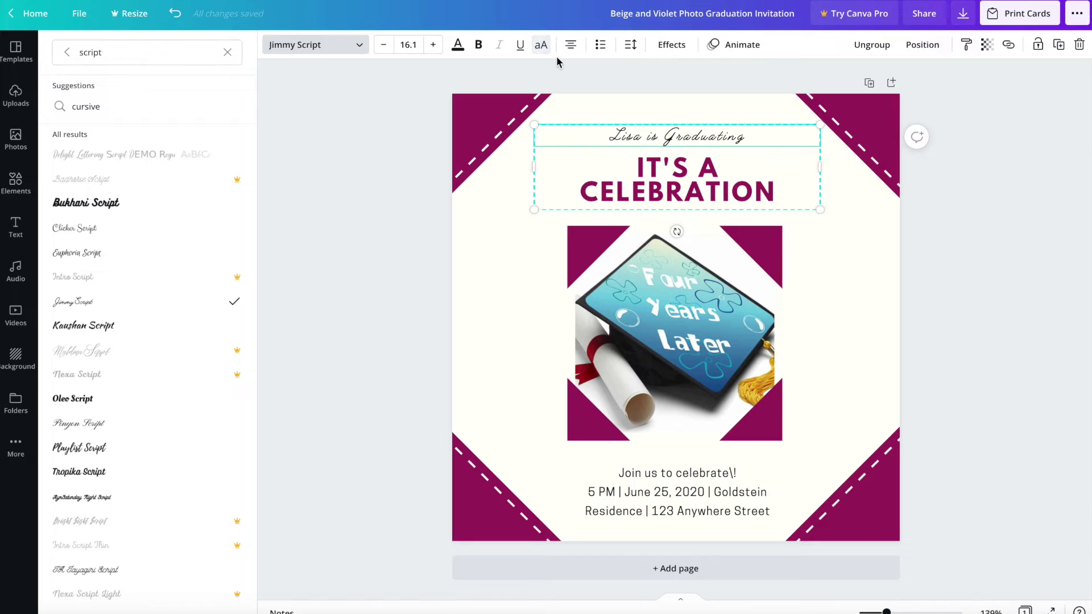
# Enlarge the script graduating line to size 24.1
pyautogui.tripleClick(635, 136)
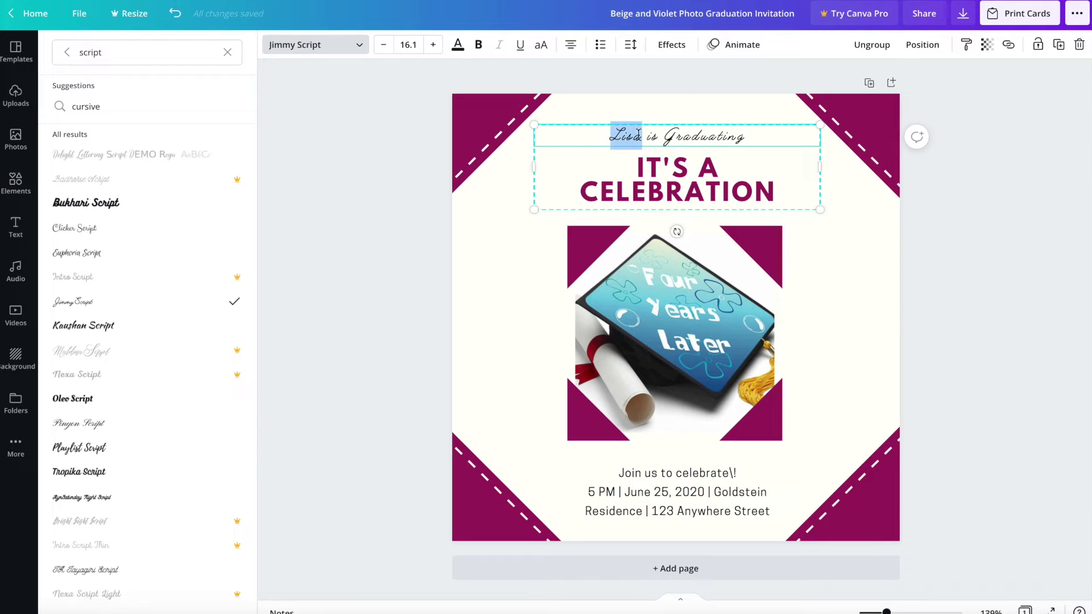
pyautogui.click(433, 44)
pyautogui.click(433, 44)
pyautogui.click(432, 45)
pyautogui.click(433, 45)
pyautogui.click(433, 44)
pyautogui.click(432, 45)
pyautogui.click(433, 44)
pyautogui.click(433, 44)
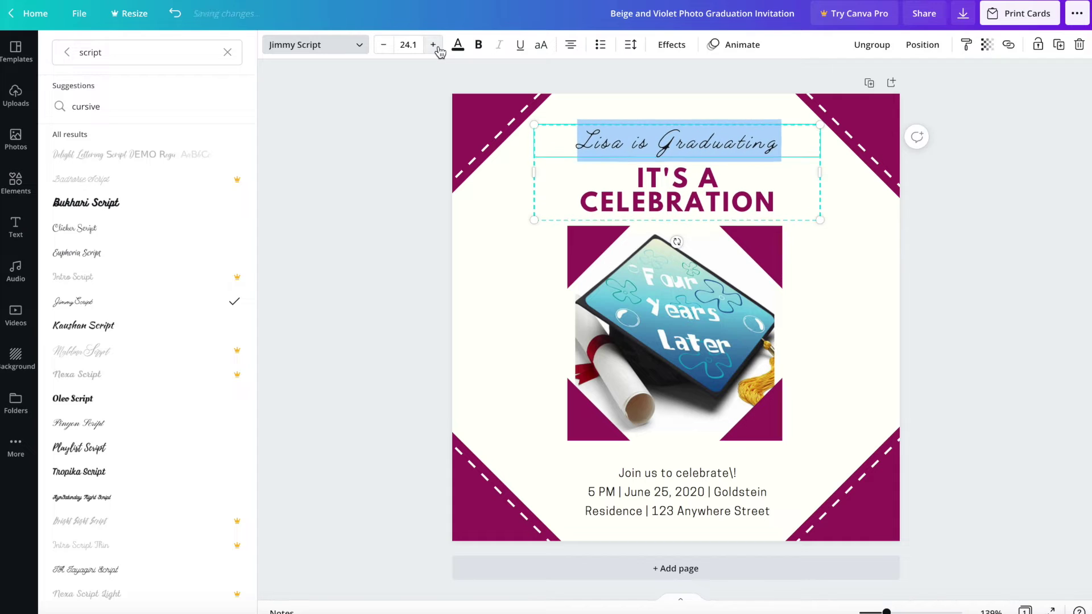
pyautogui.click(433, 44)
pyautogui.click(433, 44)
pyautogui.click(433, 44)
pyautogui.click(699, 204)
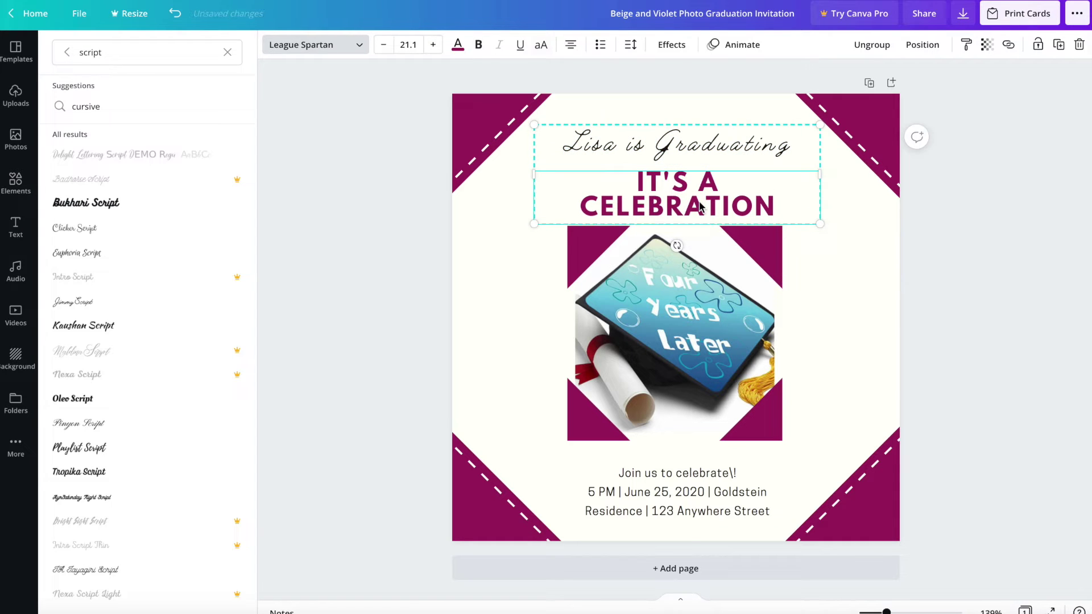
pyautogui.click(707, 290)
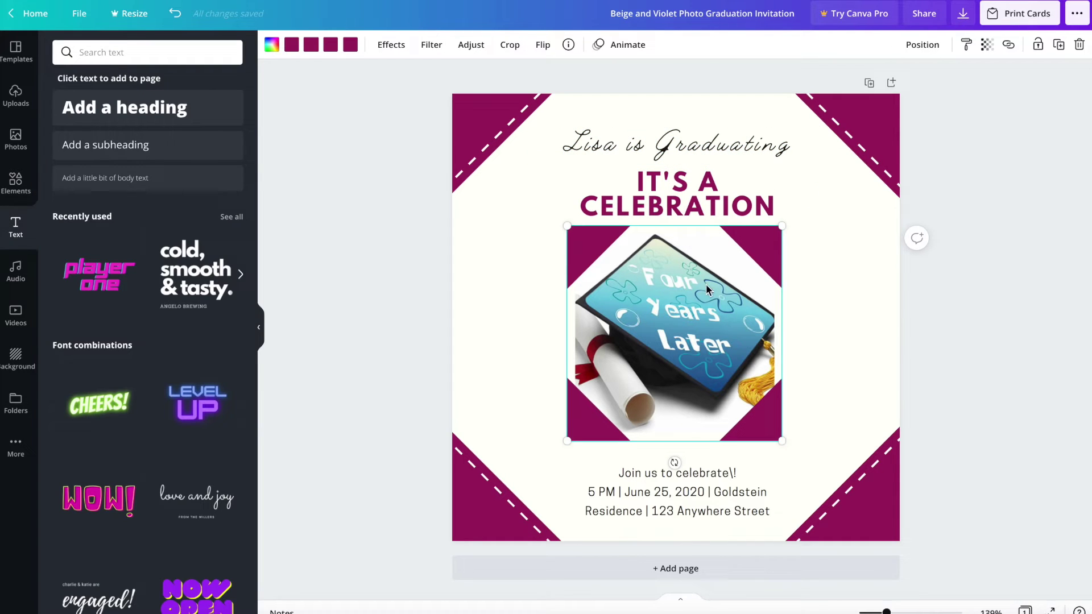
# Recolour all four magenta corner shapes light blue from Default Colors
pyautogui.click(273, 45)
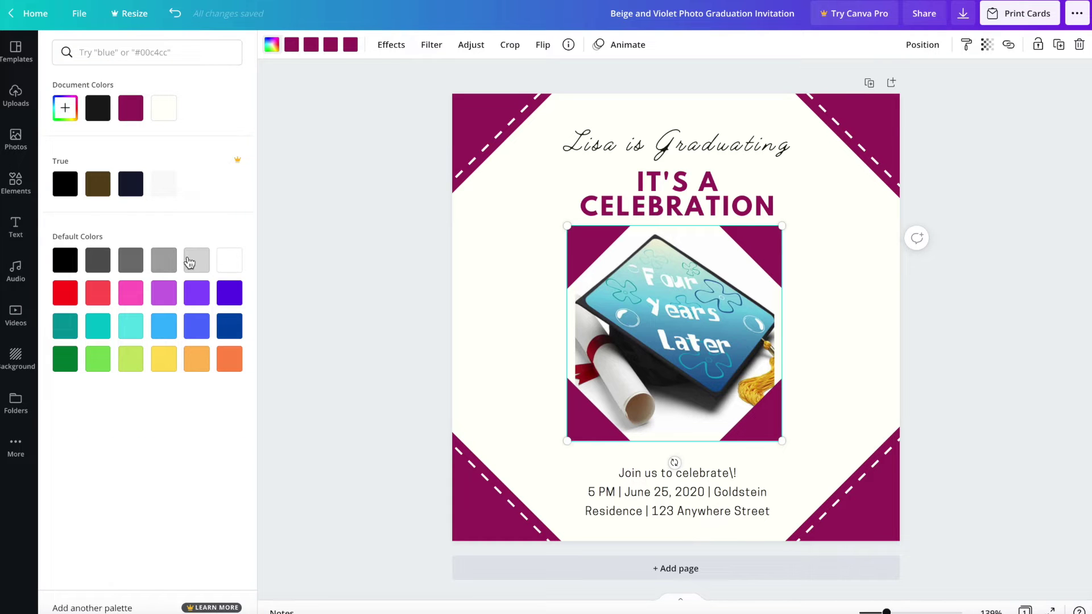
pyautogui.press('Escape')
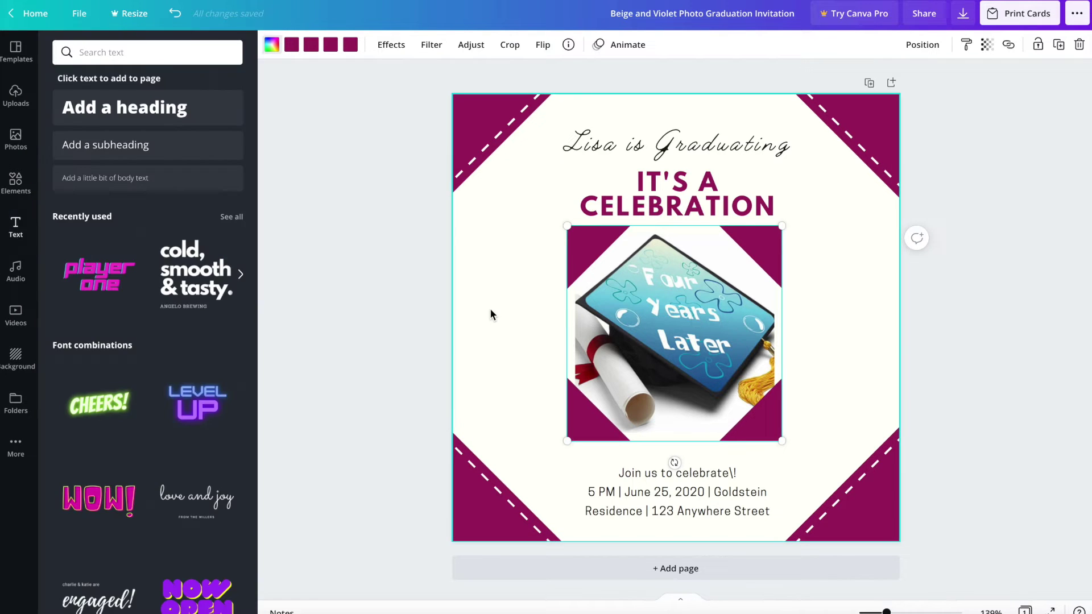
pyautogui.click(527, 242)
pyautogui.click(469, 126)
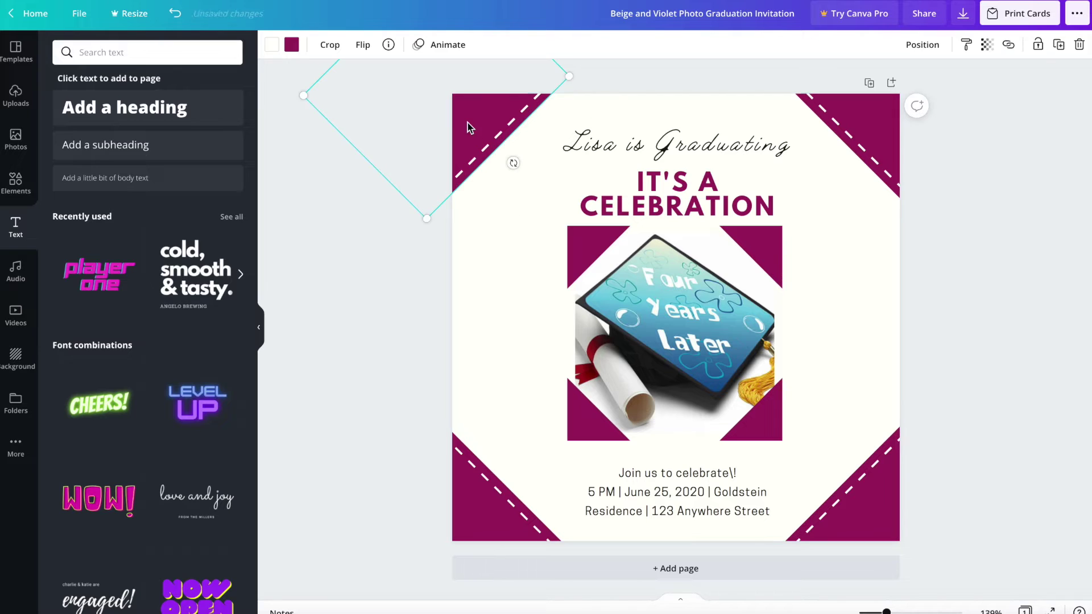
pyautogui.click(292, 45)
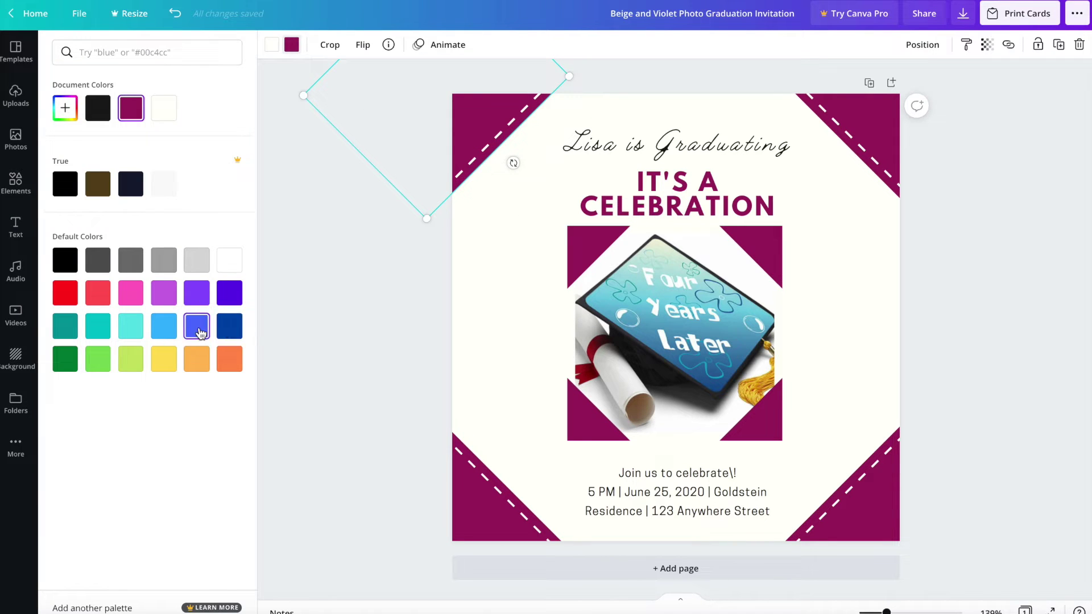
pyautogui.click(159, 334)
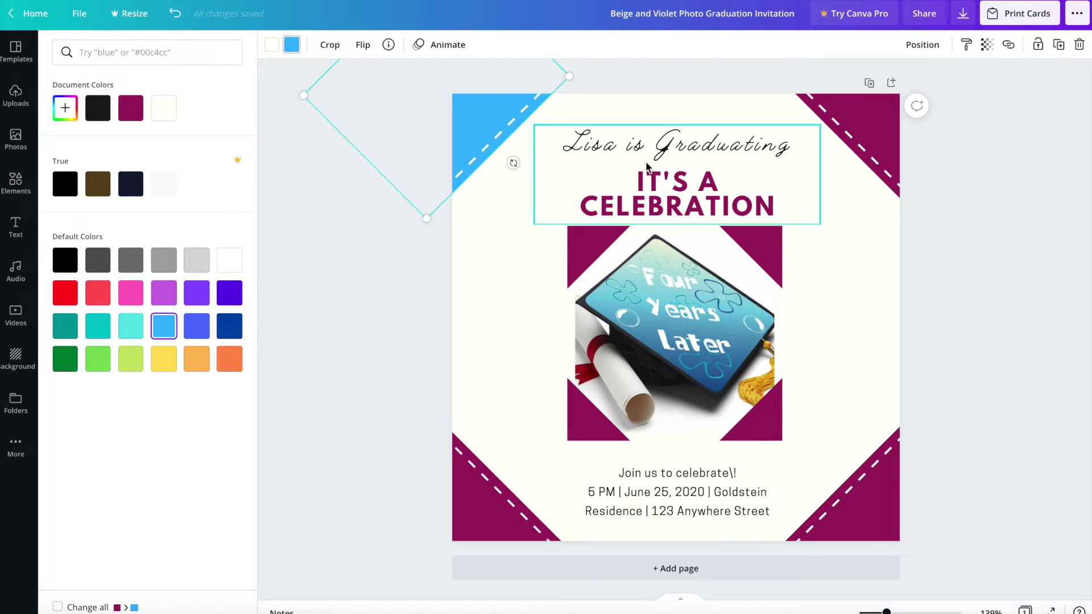
pyautogui.click(846, 132)
pyautogui.click(164, 333)
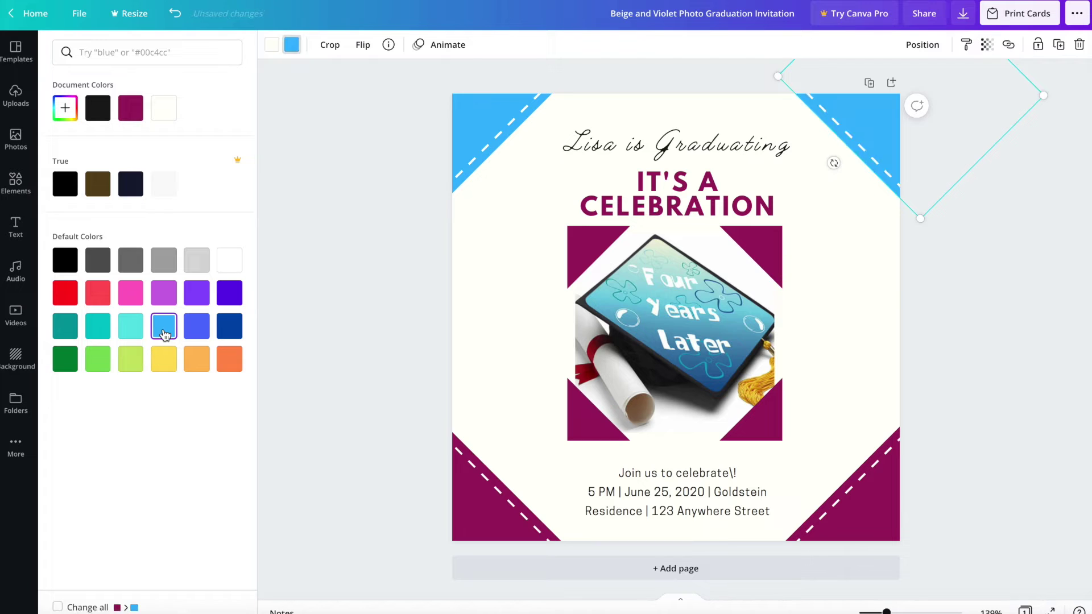
pyautogui.click(453, 487)
pyautogui.click(164, 325)
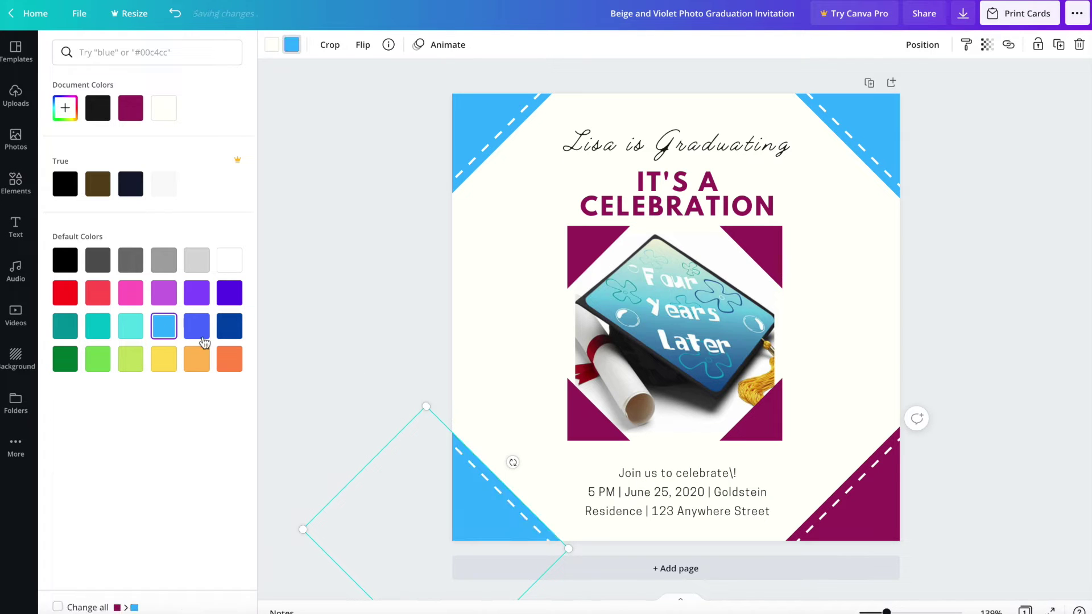
pyautogui.click(878, 500)
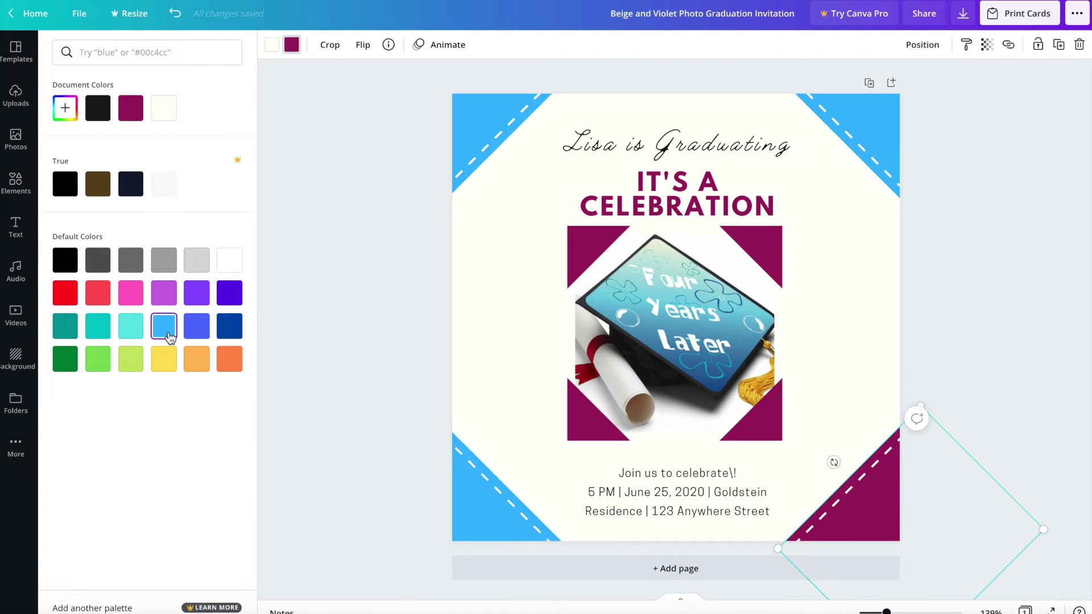
pyautogui.click(164, 326)
# Change the event time to 6 PM and the date to June 20, 2021
pyautogui.click(656, 492)
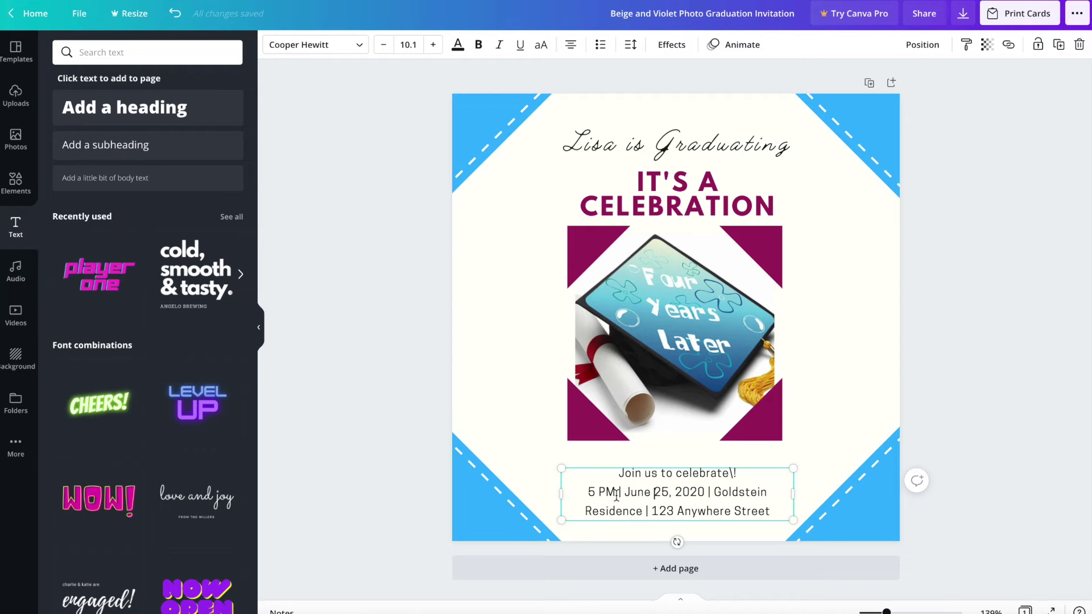
pyautogui.click(596, 493)
pyautogui.press('BackSpace')
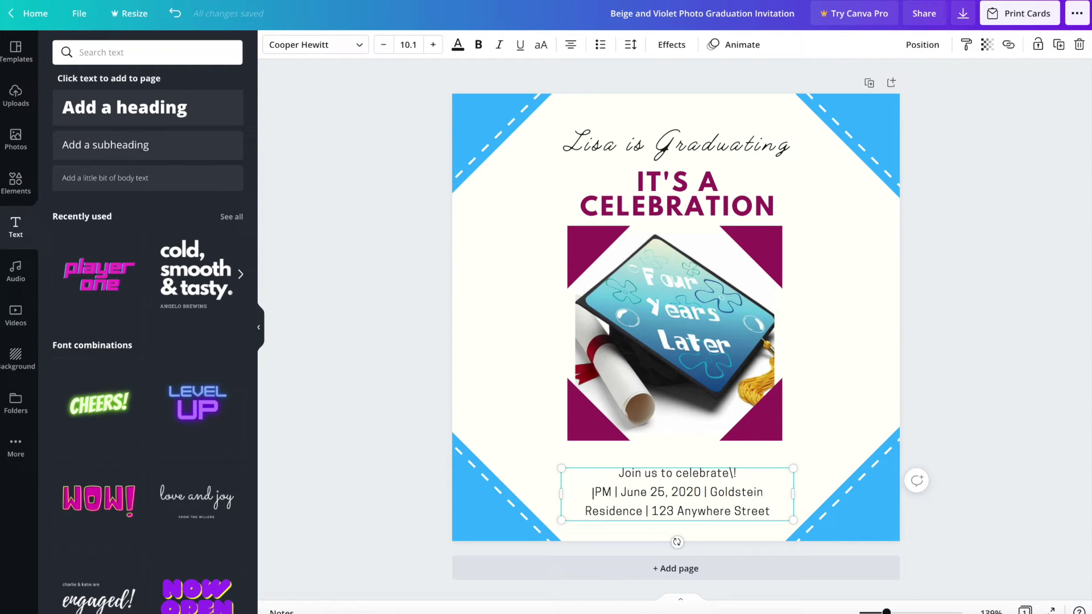
pyautogui.write('6')
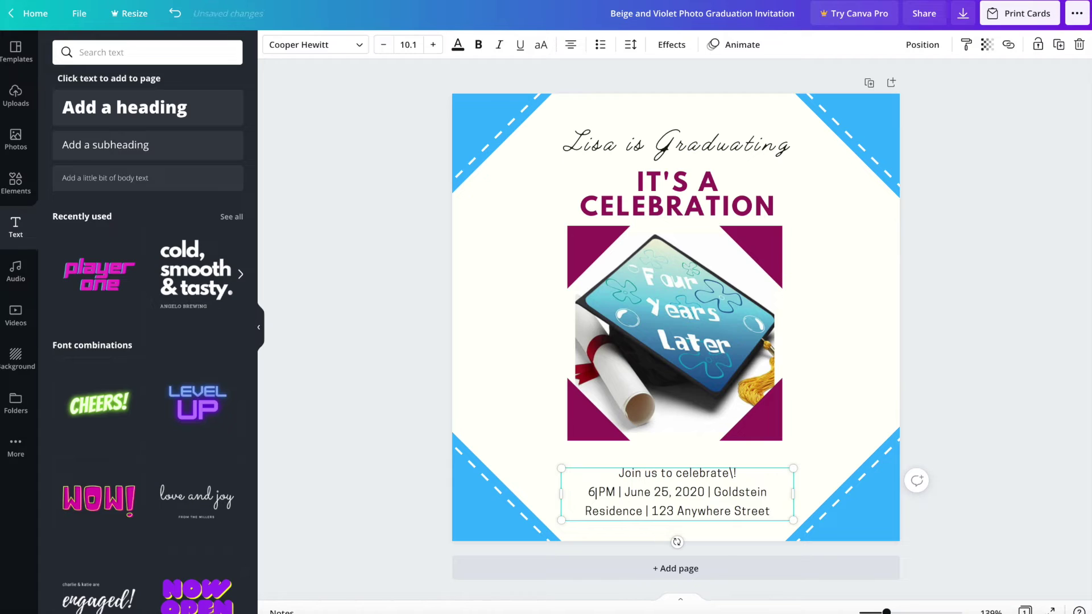
pyautogui.click(663, 494)
pyautogui.press('BackSpace')
pyautogui.write('0')
pyautogui.press('BackSpace')
pyautogui.write('1')
# Replace the old venue wording with 'Maestro Catering Hall'
pyautogui.moveTo(715, 494); pyautogui.dragTo(765, 494)
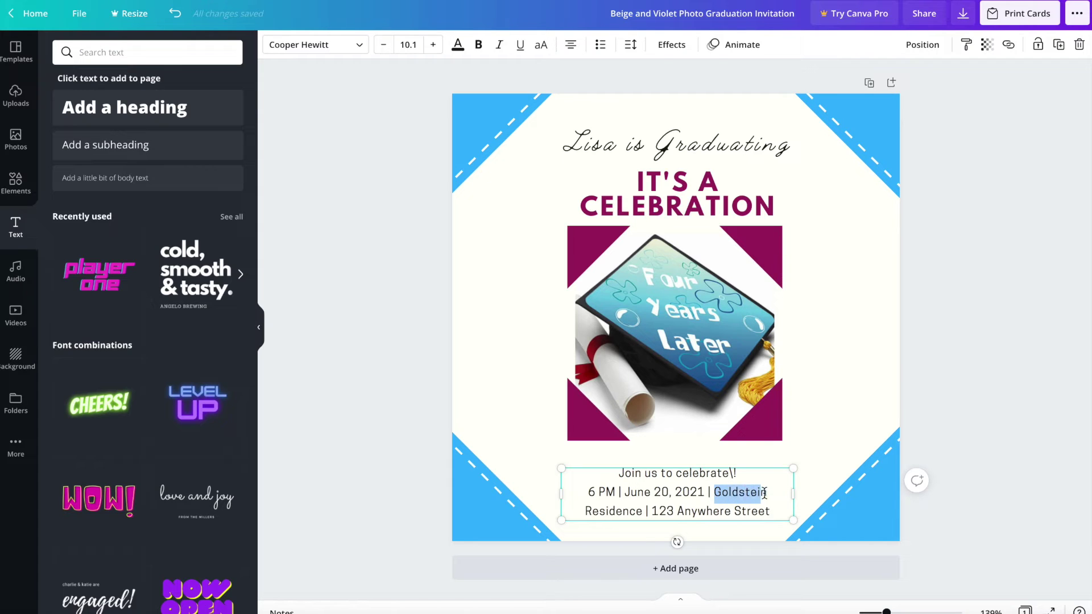
pyautogui.press('BackSpace')
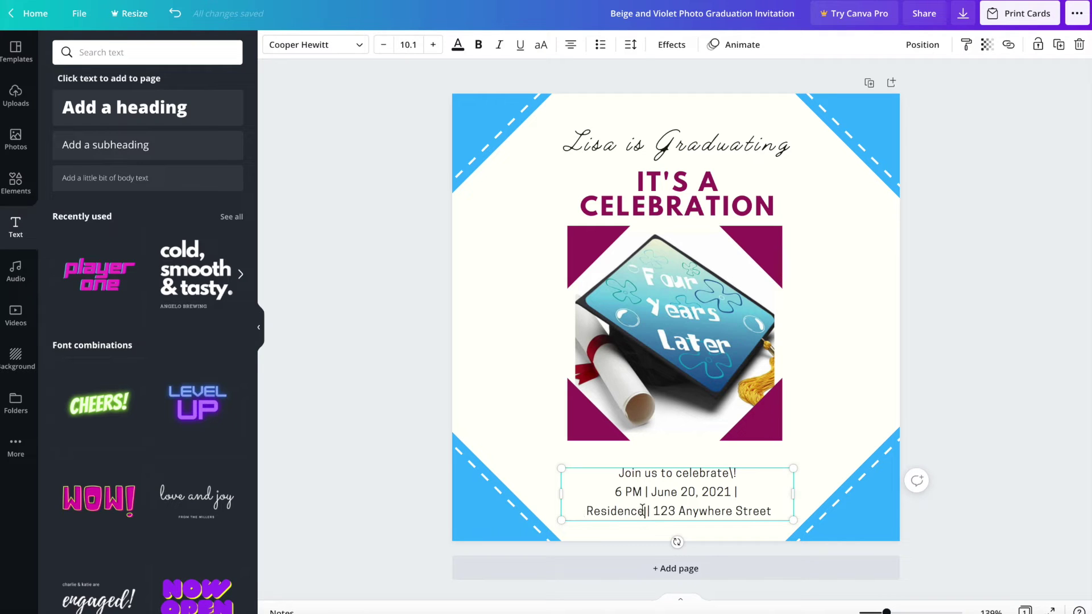
pyautogui.moveTo(650, 510); pyautogui.dragTo(559, 513)
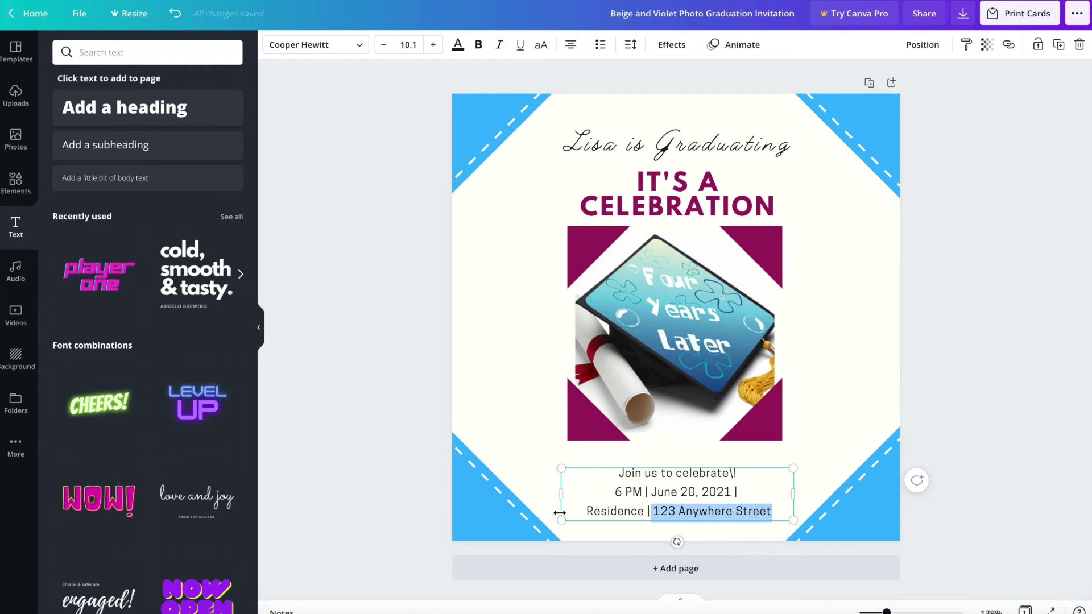
pyautogui.write('\\')
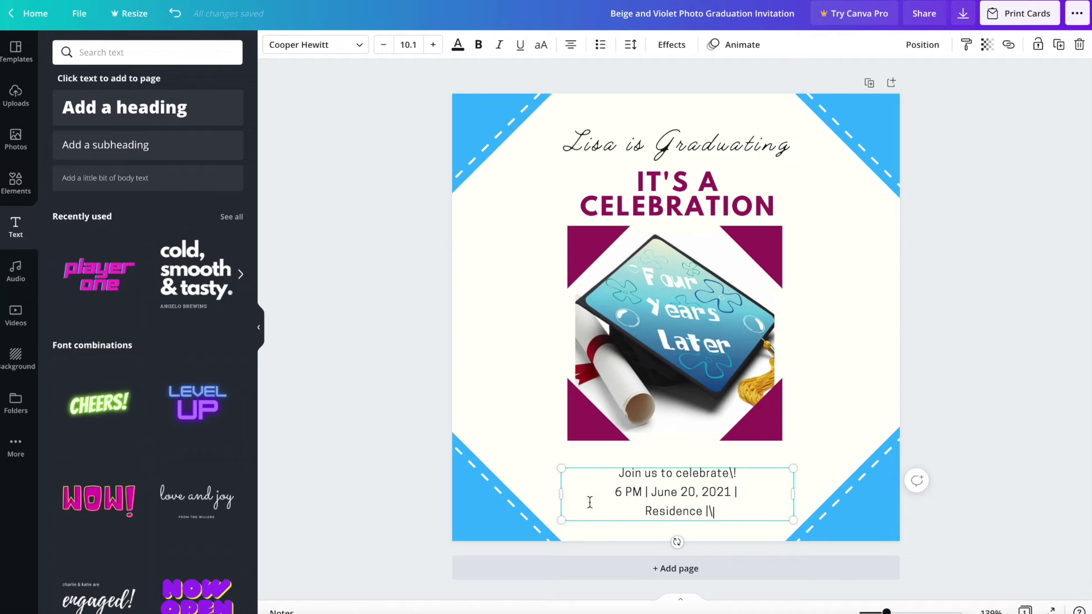
pyautogui.moveTo(715, 512); pyautogui.dragTo(637, 513)
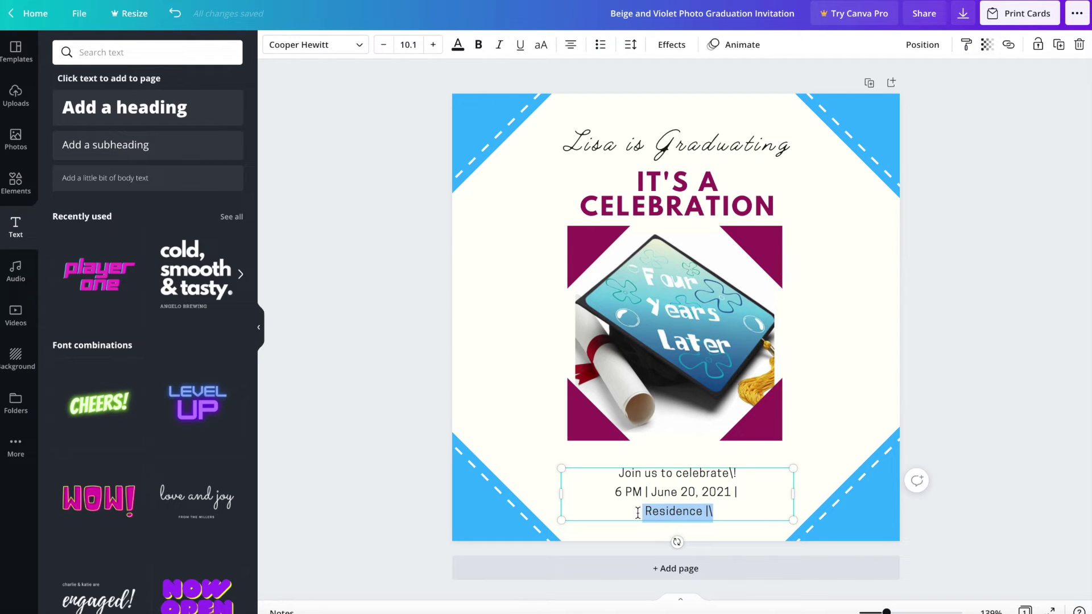
pyautogui.write('Maestro')
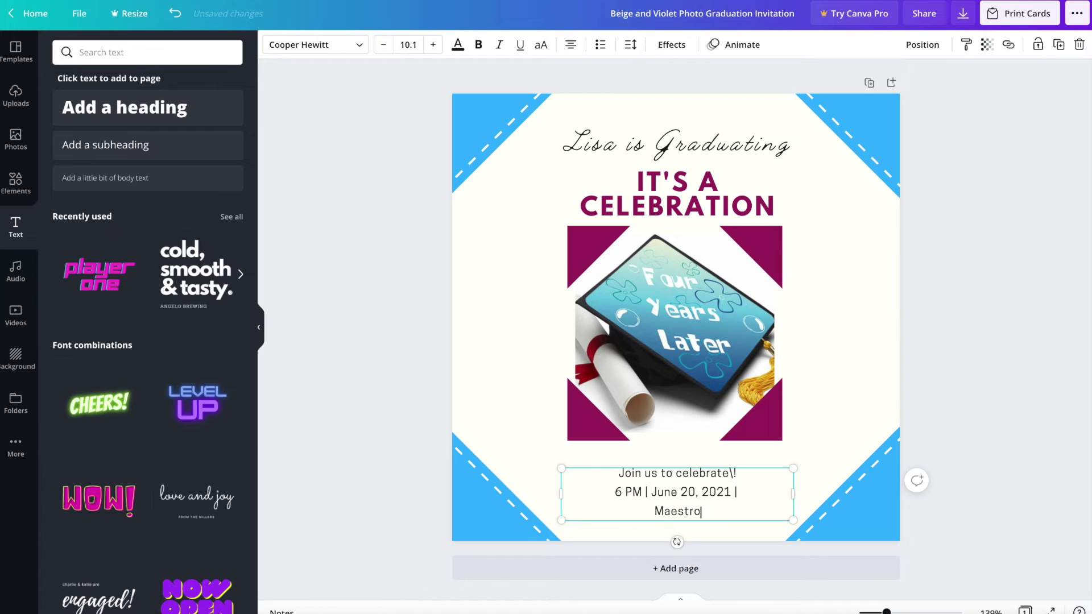
pyautogui.write(' Catering Hall')
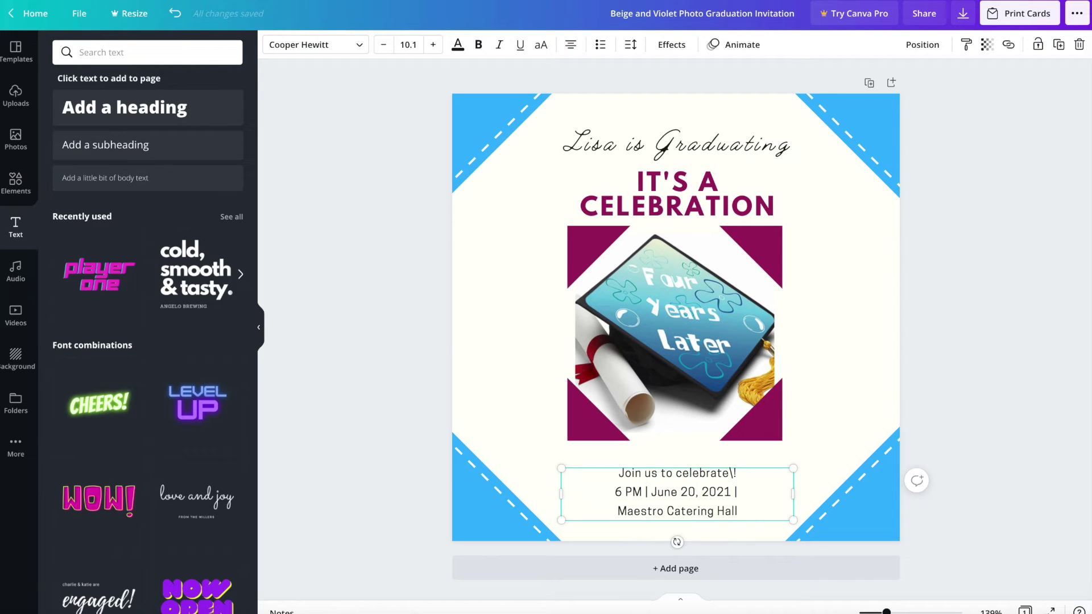
# Add the venue's street address on a new line and widen the text block to fit it
pyautogui.press('Return')
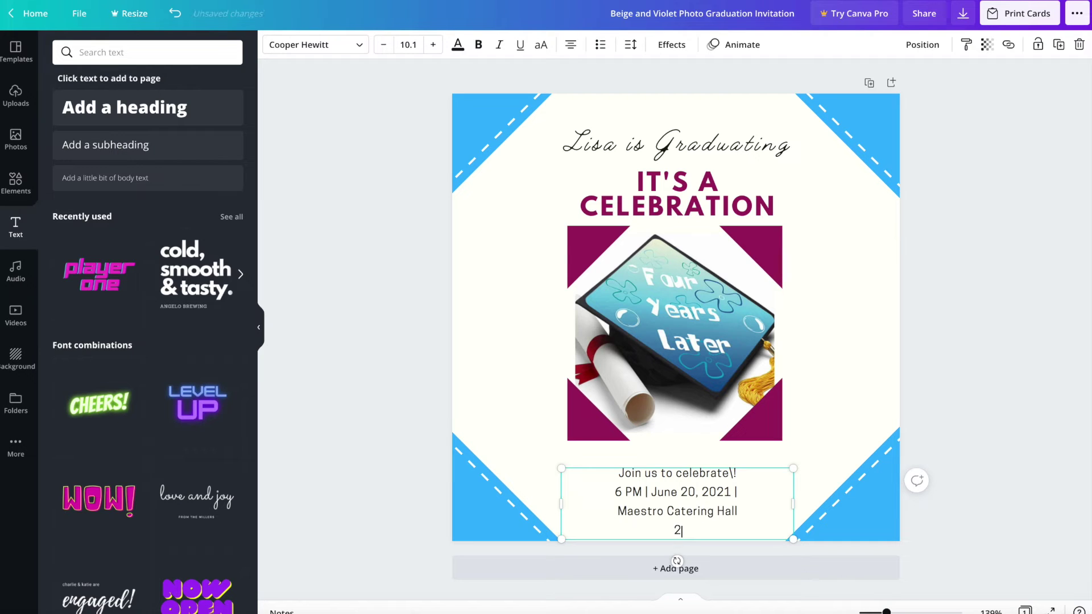
pyautogui.write('2000 Morris Park ')
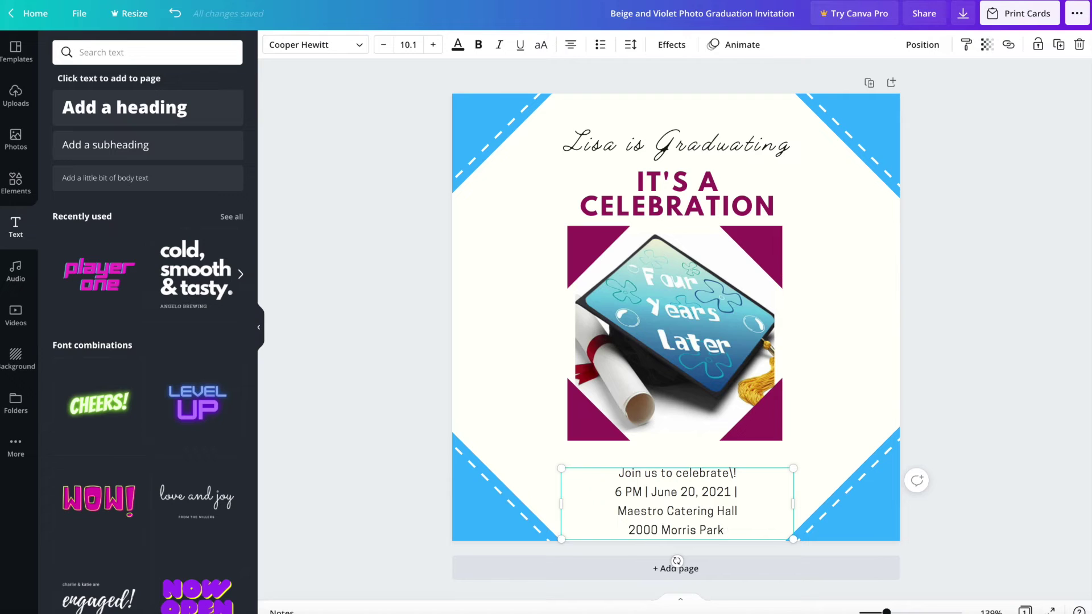
pyautogui.write('Avenue')
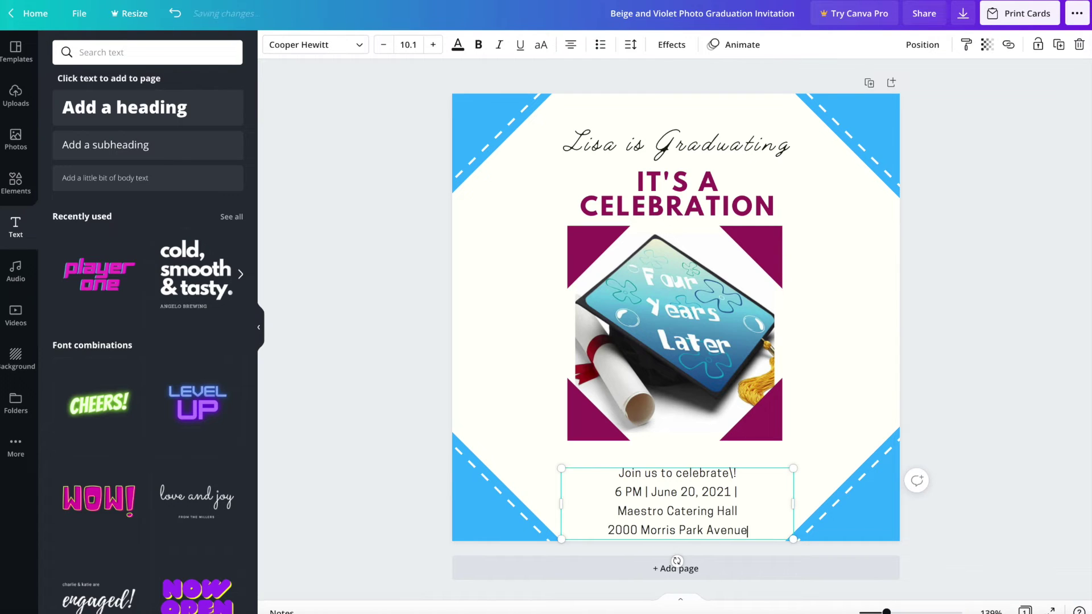
pyautogui.write(' Bron')
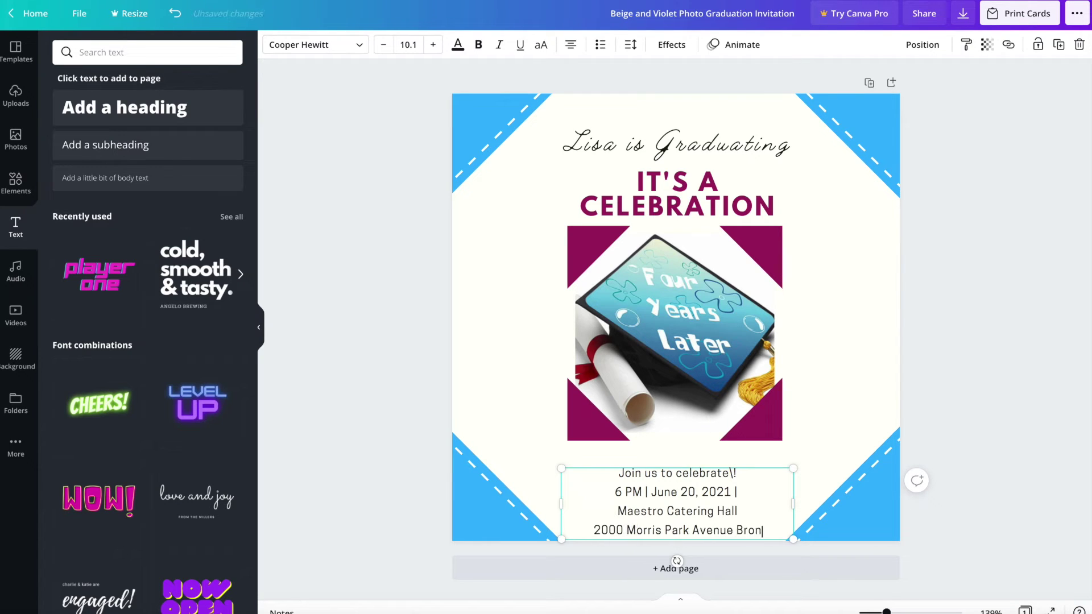
pyautogui.write('x NY ')
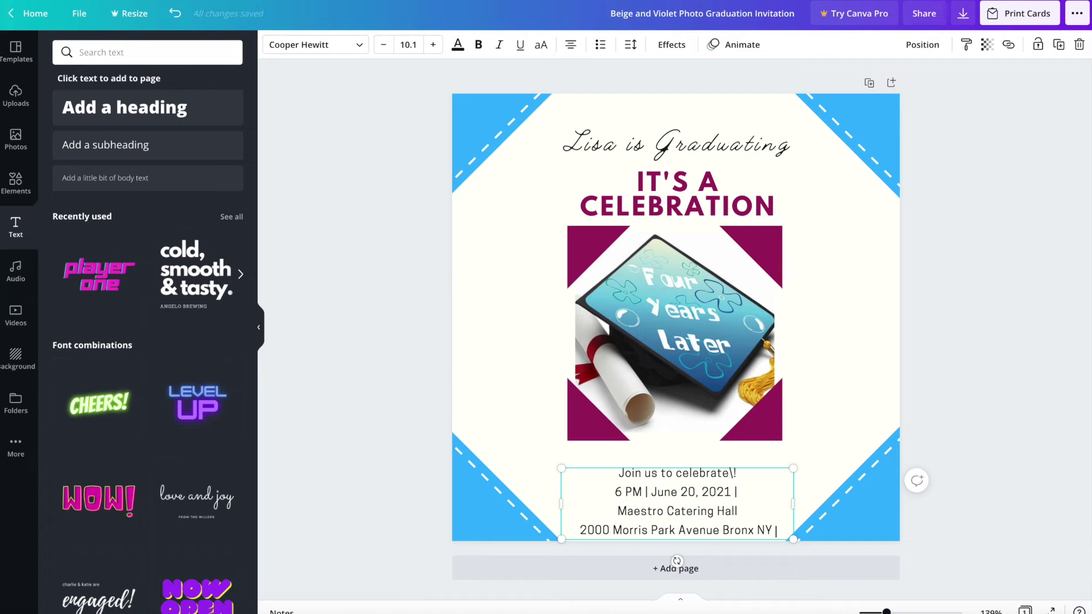
pyautogui.write('10465')
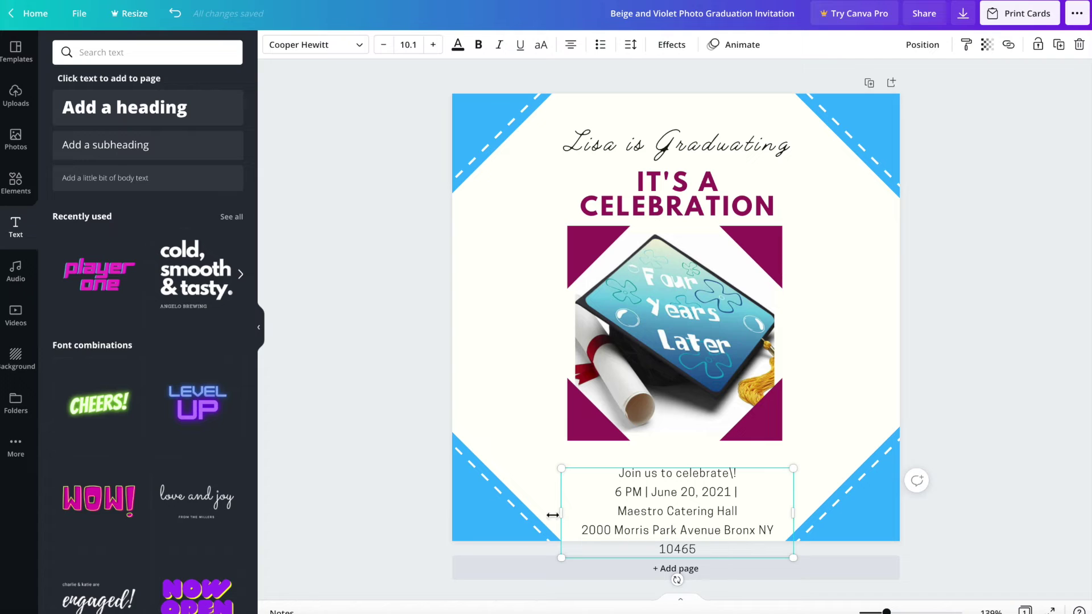
pyautogui.moveTo(559, 511); pyautogui.dragTo(534, 509)
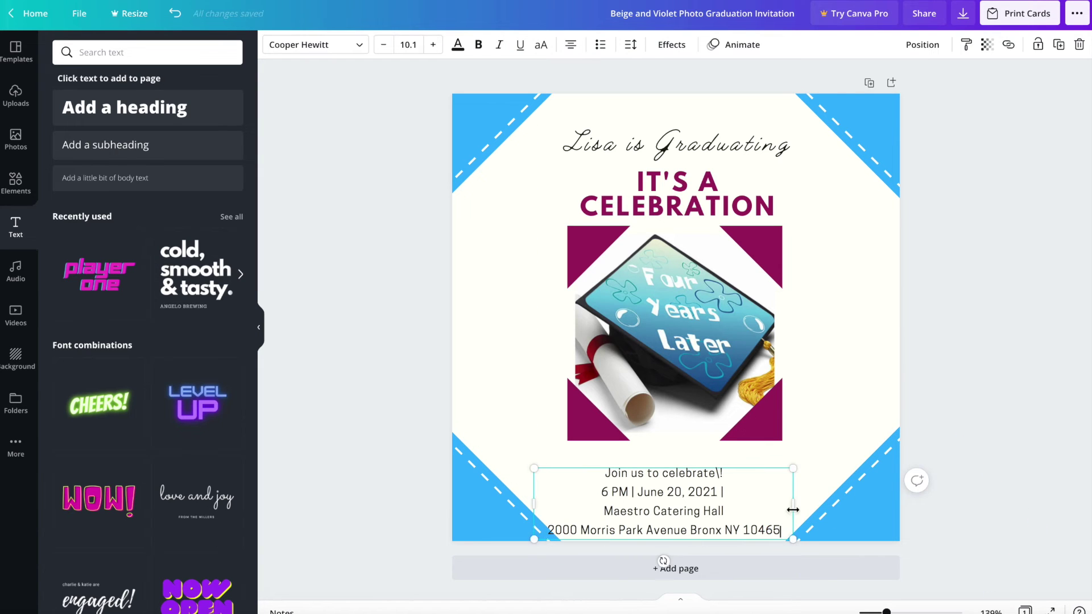
pyautogui.moveTo(804, 507); pyautogui.dragTo(820, 508)
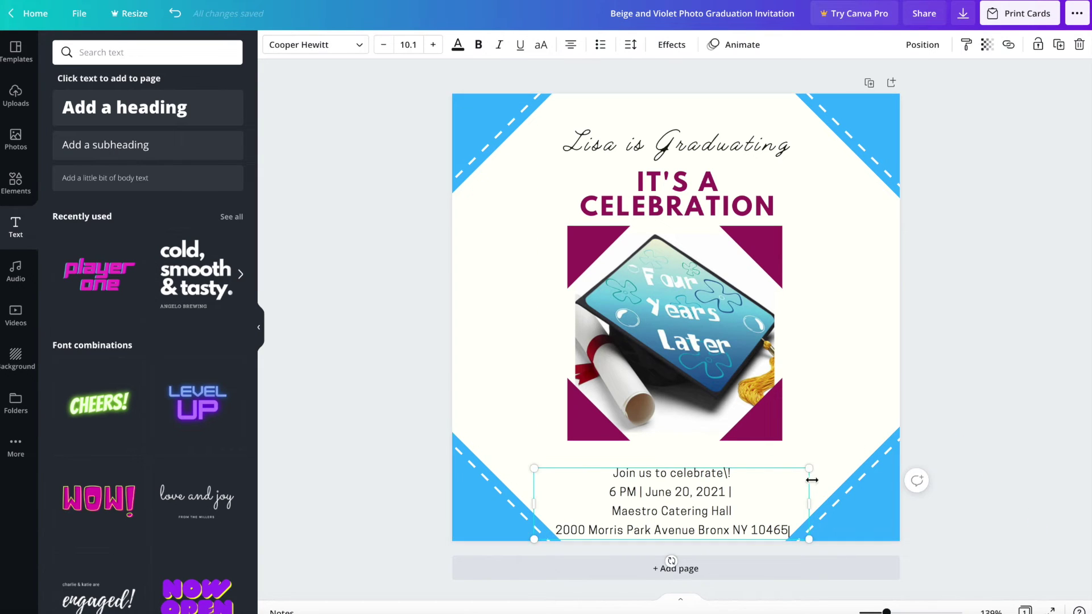
pyautogui.moveTo(810, 497); pyautogui.dragTo(820, 497)
# Add a blue circle shape and position it as a quarter-circle in the top-right corner
pyautogui.click(879, 123)
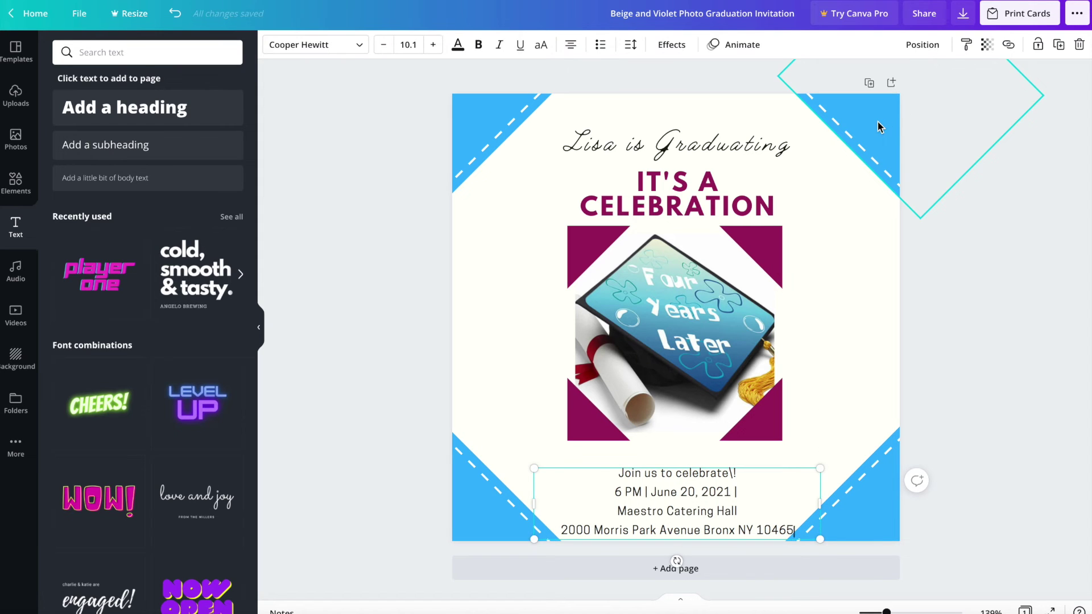
pyautogui.click(15, 182)
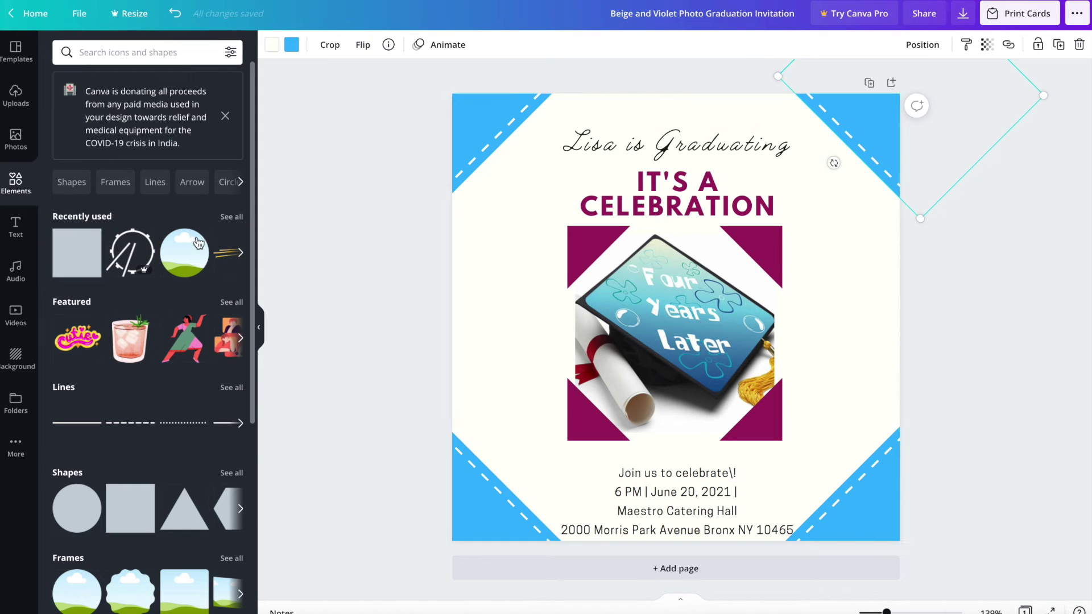
pyautogui.click(198, 238)
pyautogui.click(100, 256)
pyautogui.click(82, 506)
pyautogui.click(859, 134)
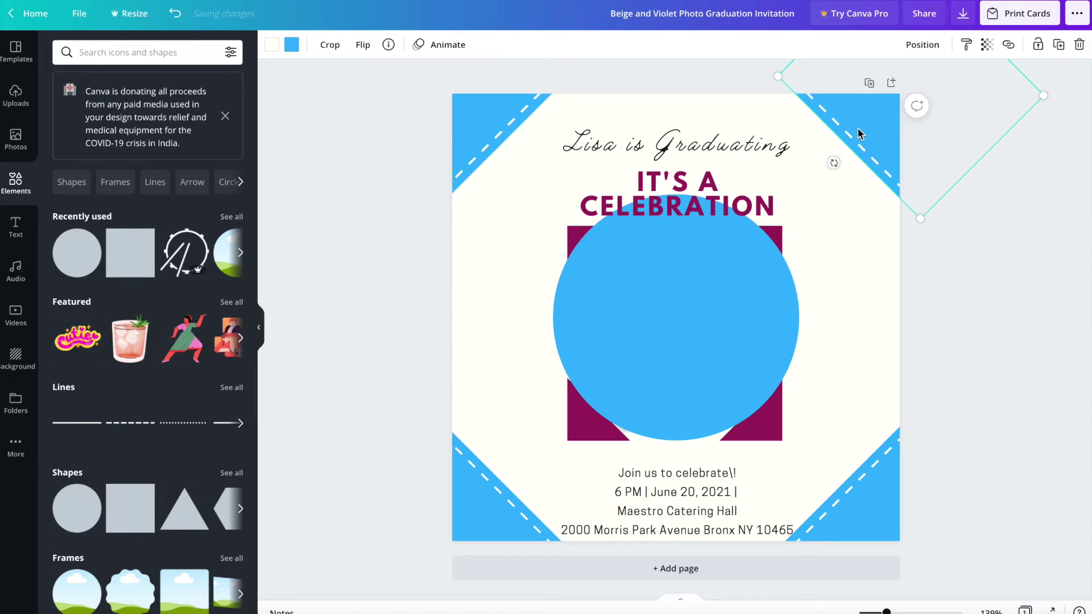
pyautogui.moveTo(725, 307); pyautogui.dragTo(955, 102)
# Delete the bottom-left striped corner and place a copy of the blue circle there
pyautogui.click(488, 524)
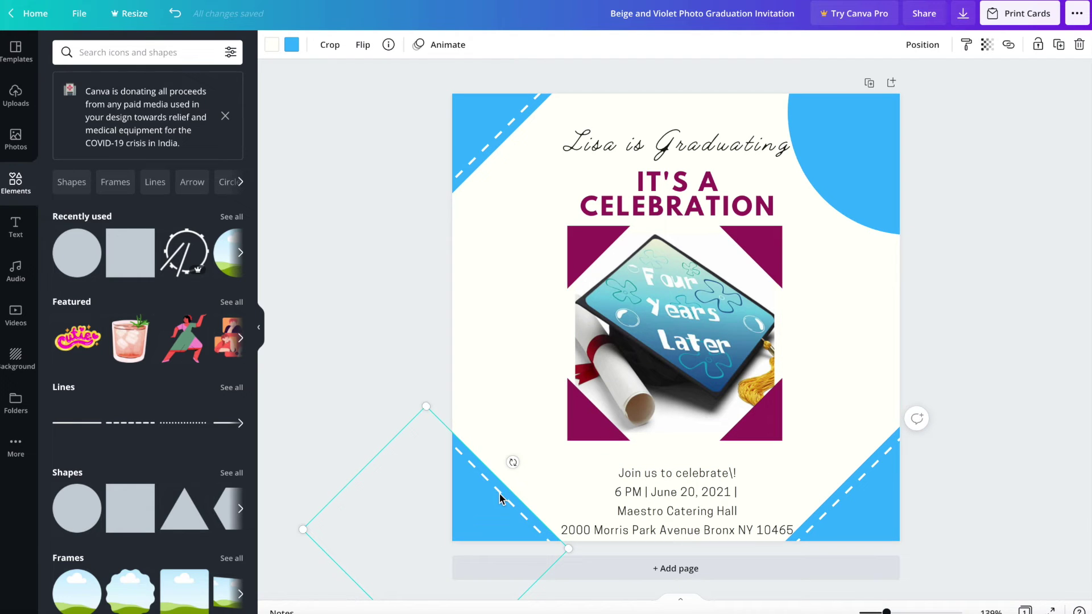
pyautogui.press('Delete')
pyautogui.click(867, 206)
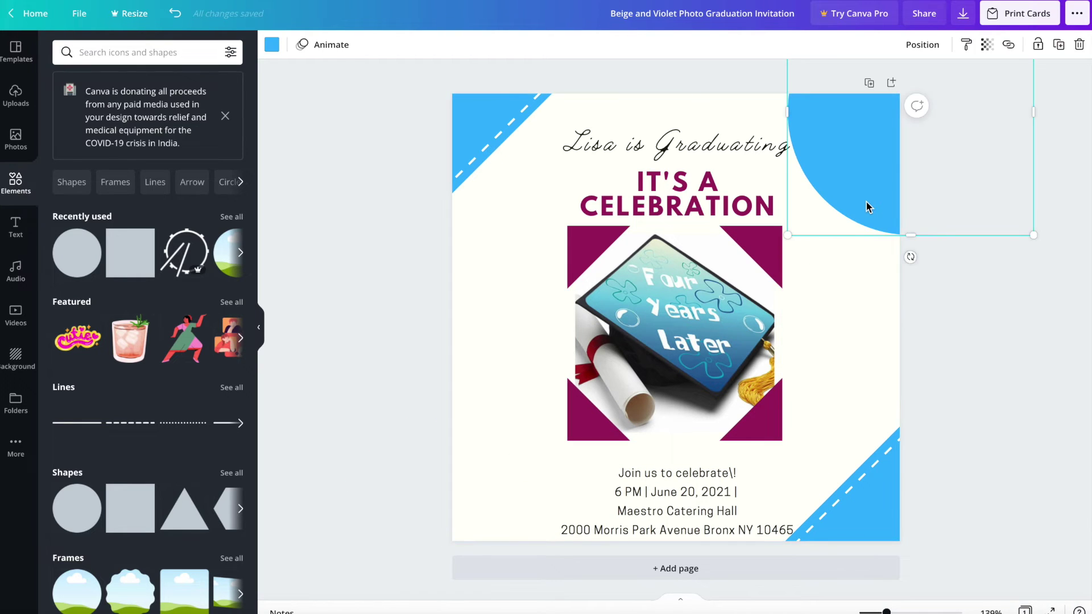
pyautogui.click(547, 476)
pyautogui.hotkey('ctrl', 'v')
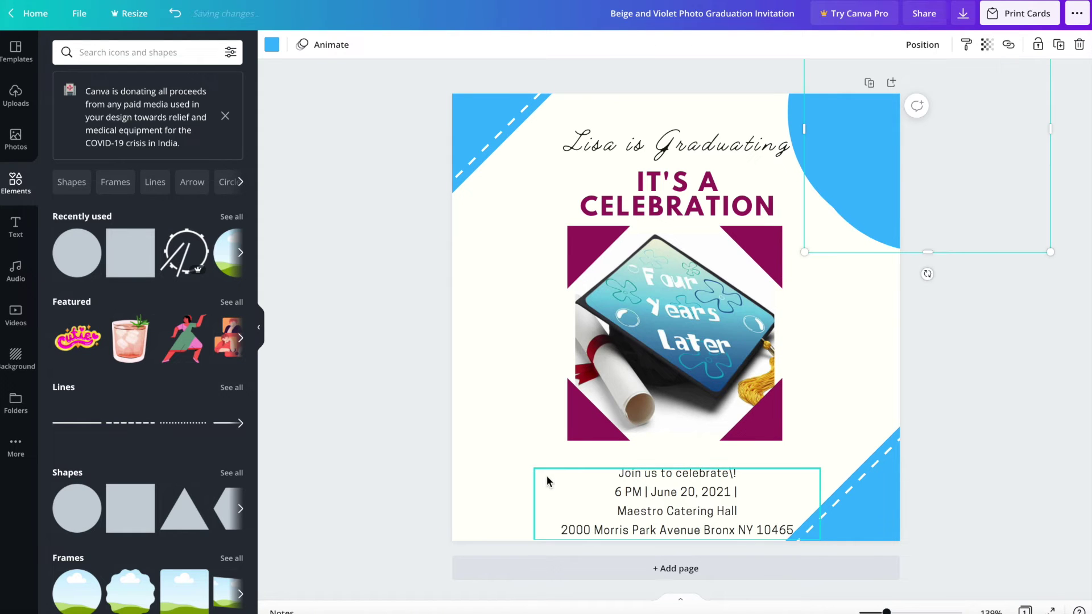
pyautogui.moveTo(836, 207); pyautogui.dragTo(341, 606)
# Delete the remaining top-left and bottom-right striped corner graphics
pyautogui.click(458, 137)
pyautogui.press('Delete')
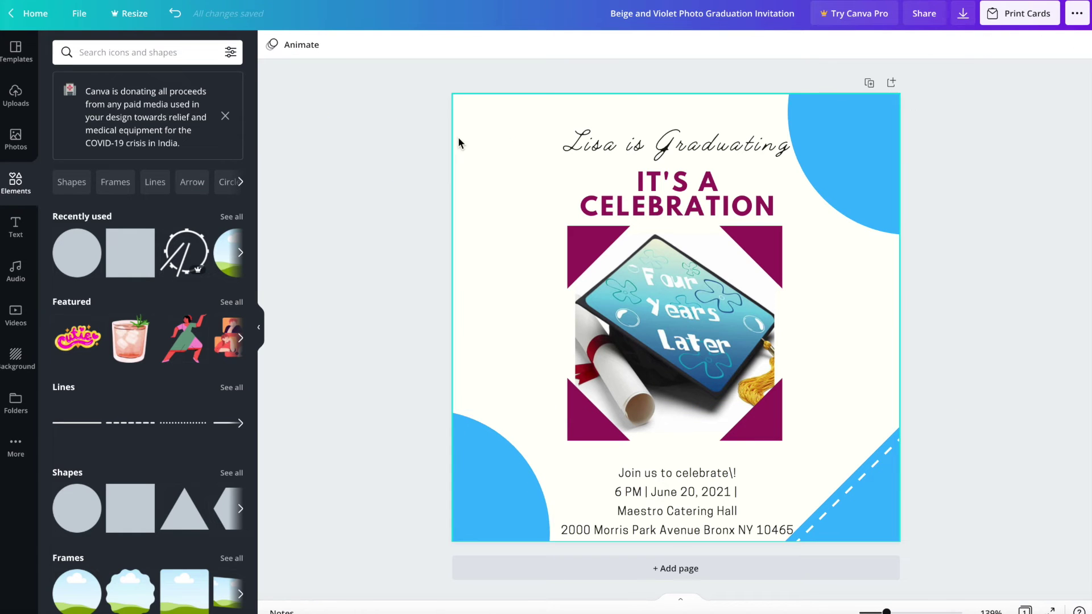
pyautogui.click(887, 500)
pyautogui.press('Delete')
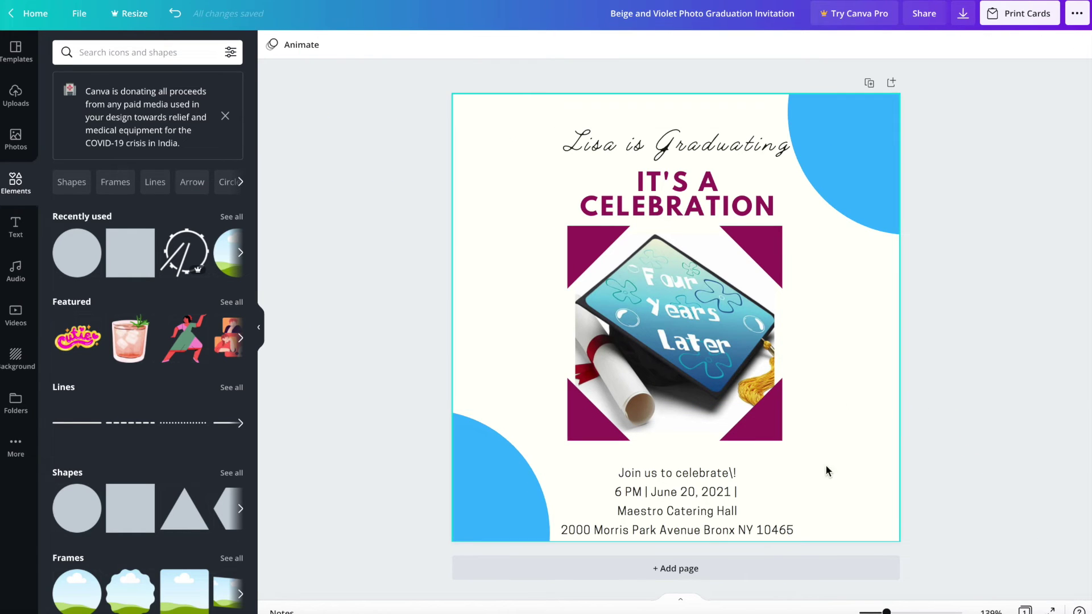
pyautogui.click(753, 251)
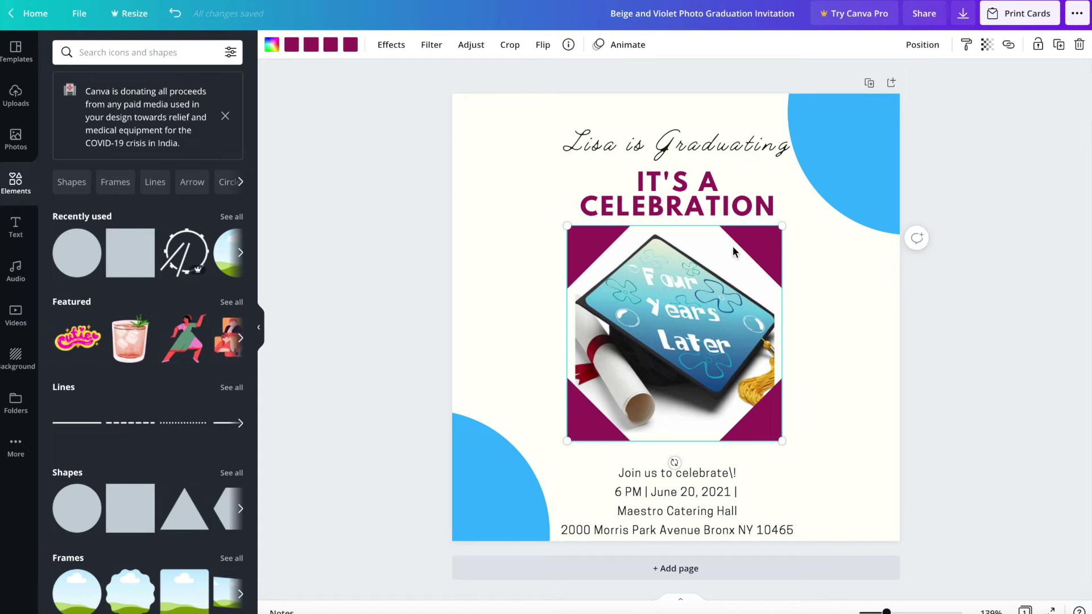
# Change all four maroon frame corners around the photo to the blue document colour
pyautogui.click(292, 46)
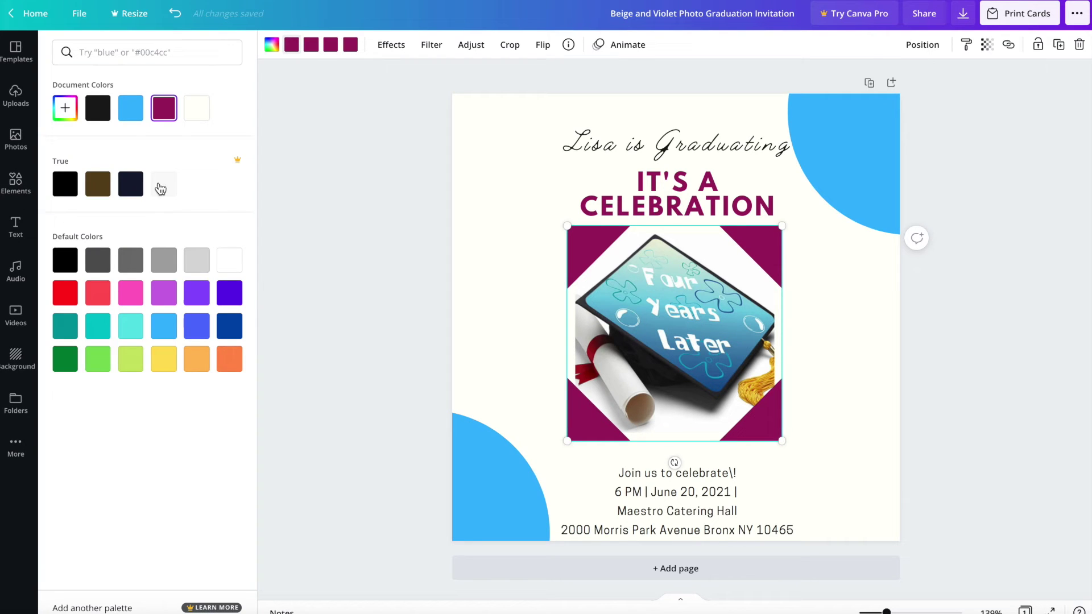
pyautogui.click(128, 115)
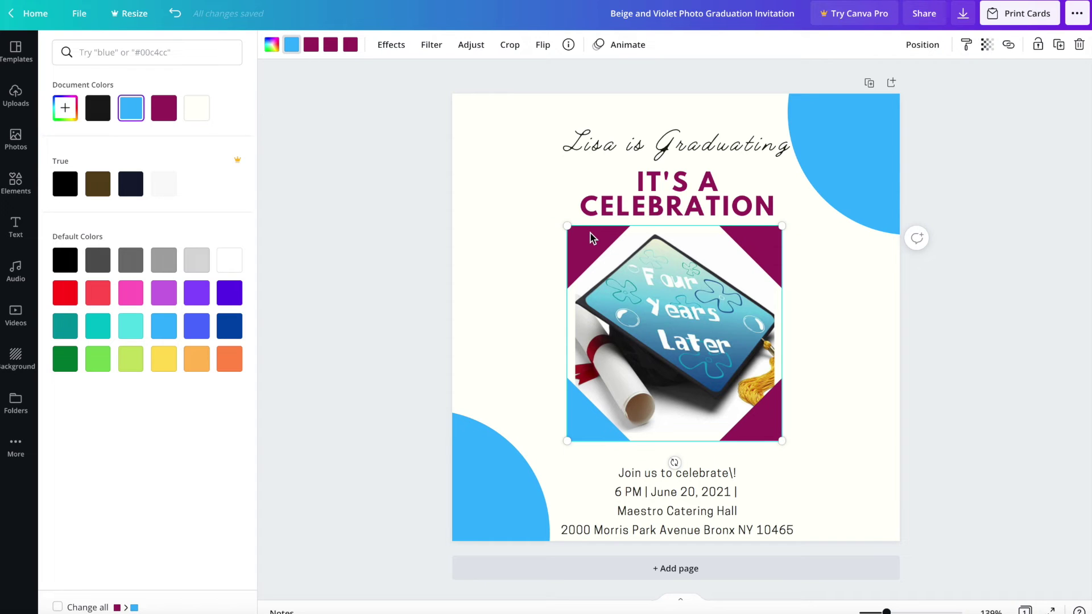
pyautogui.click(289, 48)
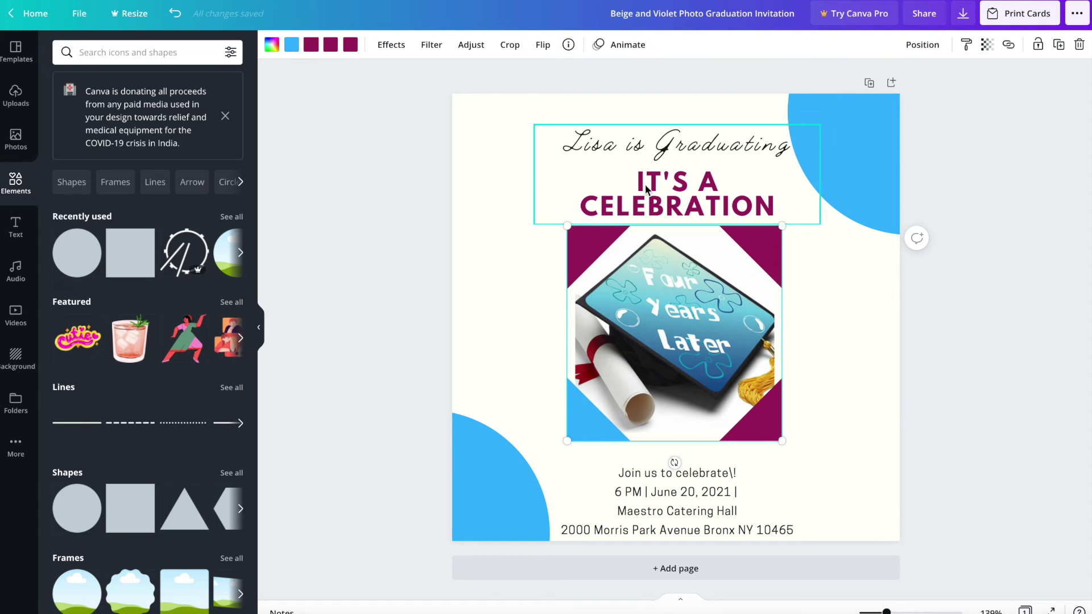
pyautogui.click(309, 46)
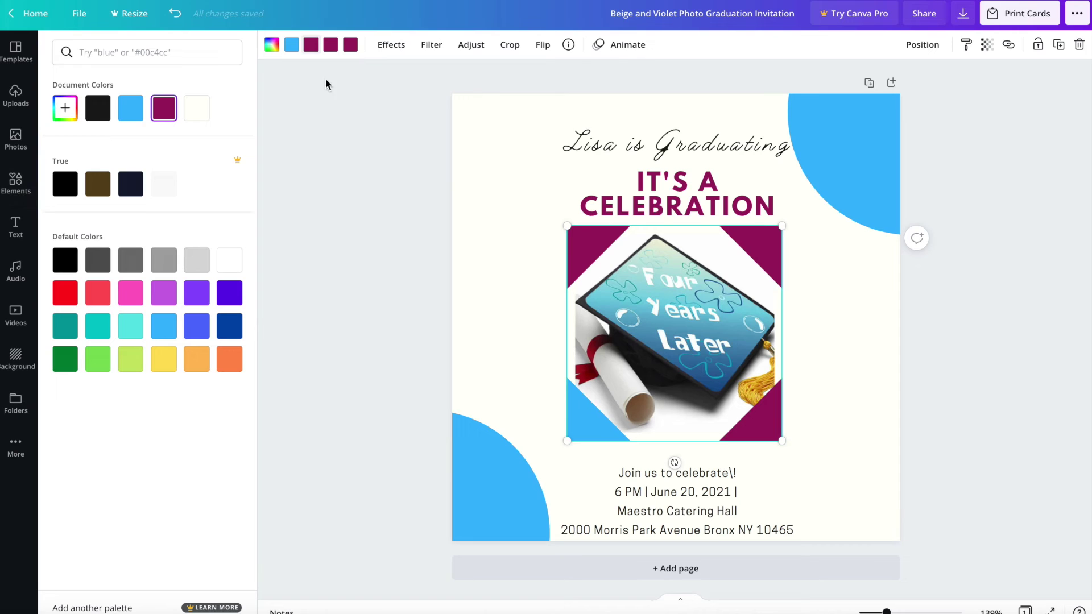
pyautogui.click(134, 111)
pyautogui.click(330, 44)
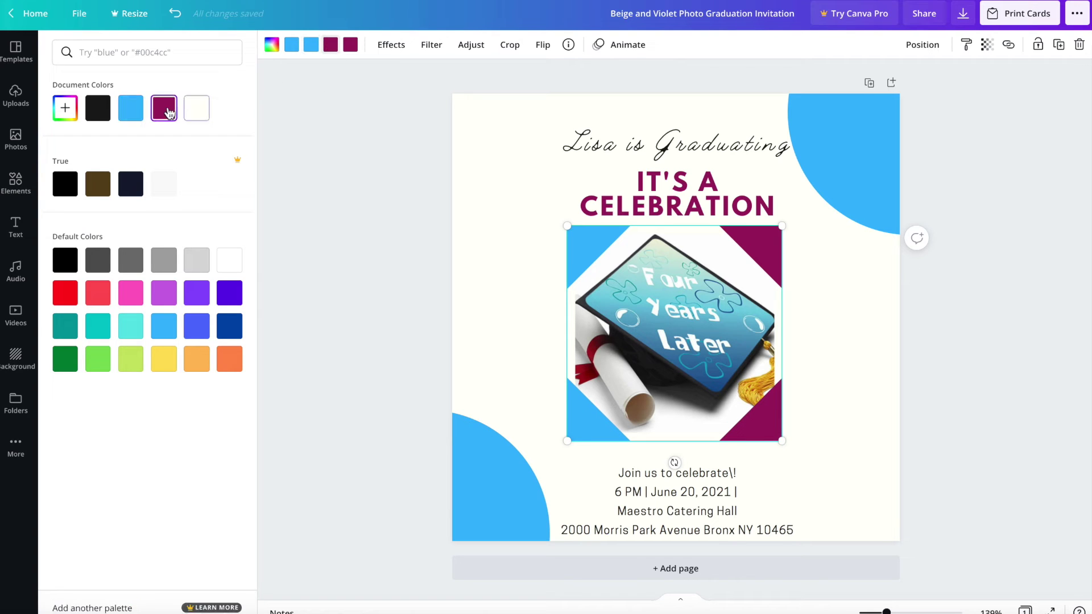
pyautogui.click(129, 110)
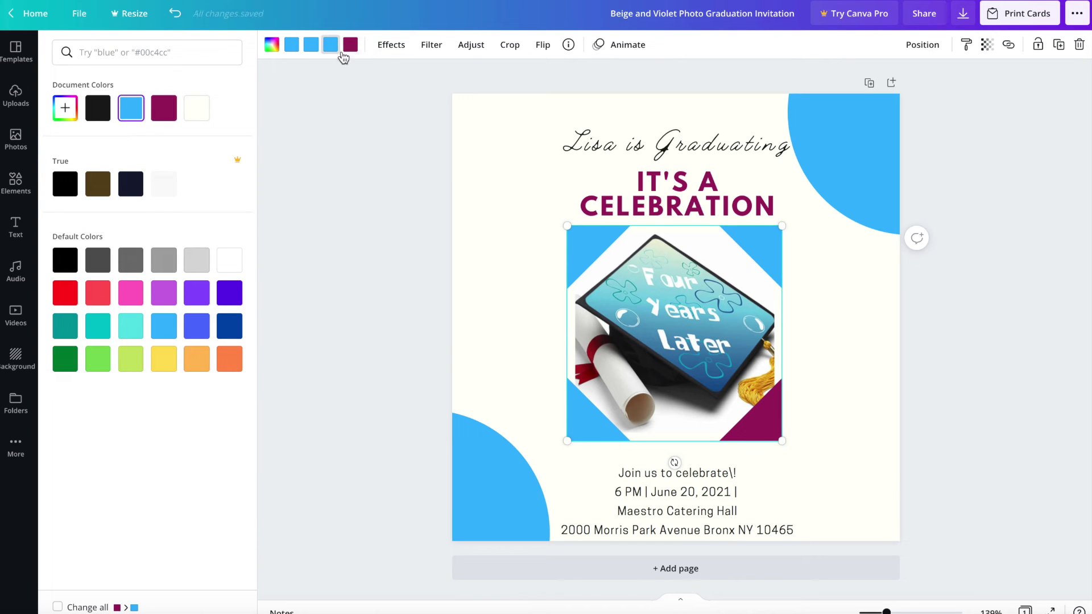
pyautogui.click(351, 45)
pyautogui.click(132, 111)
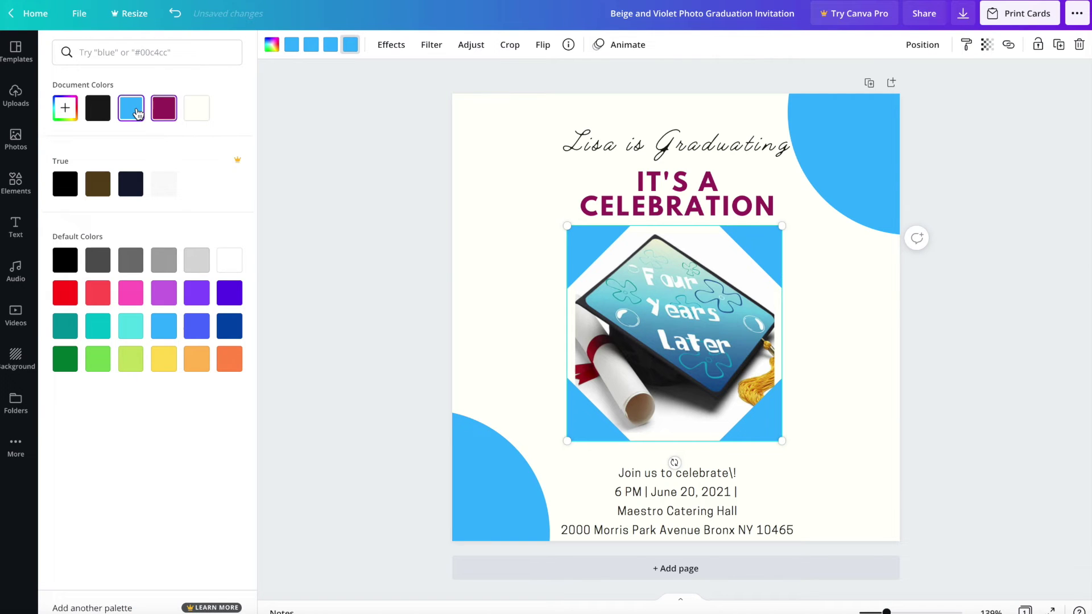
pyautogui.press('Escape')
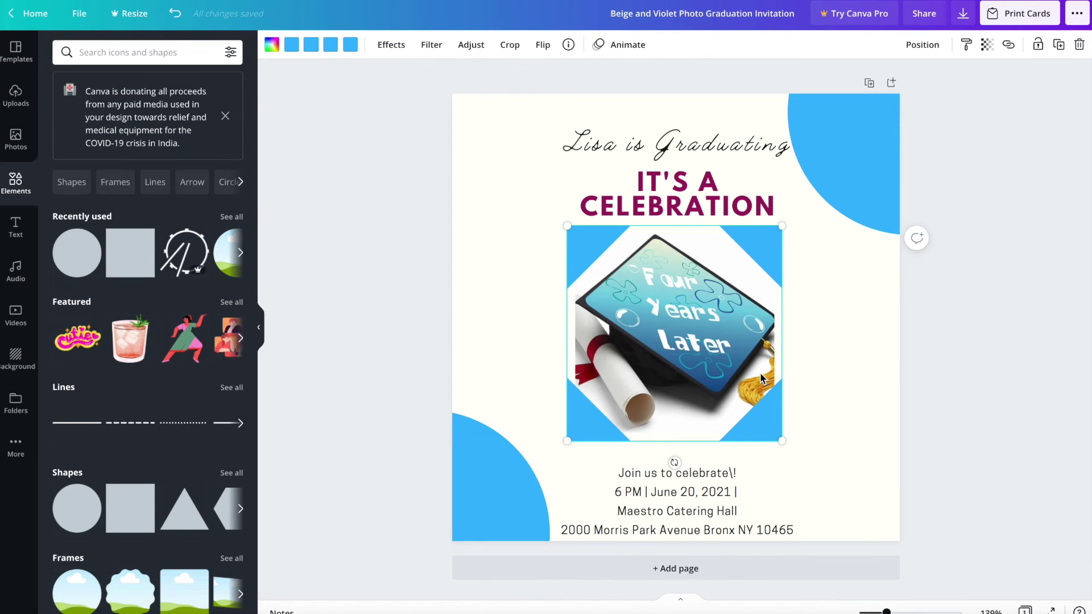
# Remove the original graduation-cap photo and its frame from the page
pyautogui.click(844, 424)
pyautogui.doubleClick(722, 389)
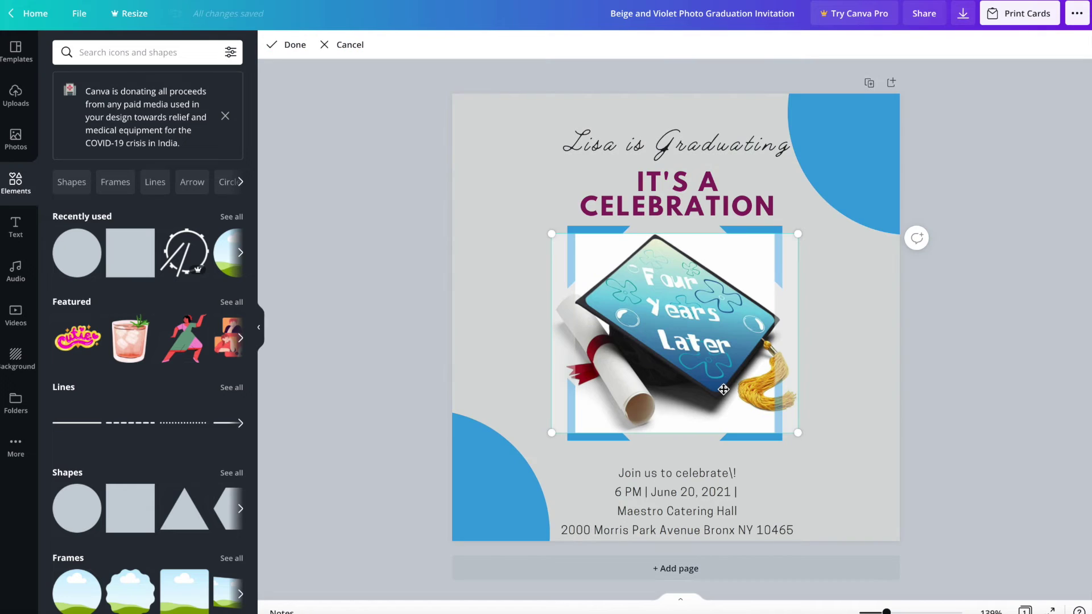
pyautogui.press('Delete')
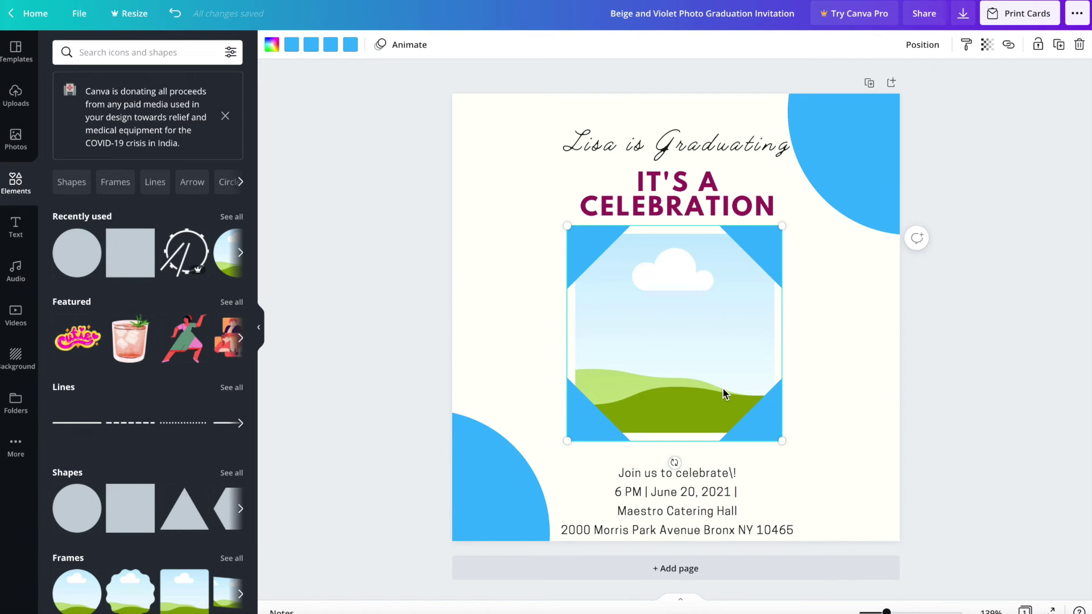
pyautogui.hotkey('ctrl', 'z')
pyautogui.moveTo(749, 327); pyautogui.dragTo(847, 354)
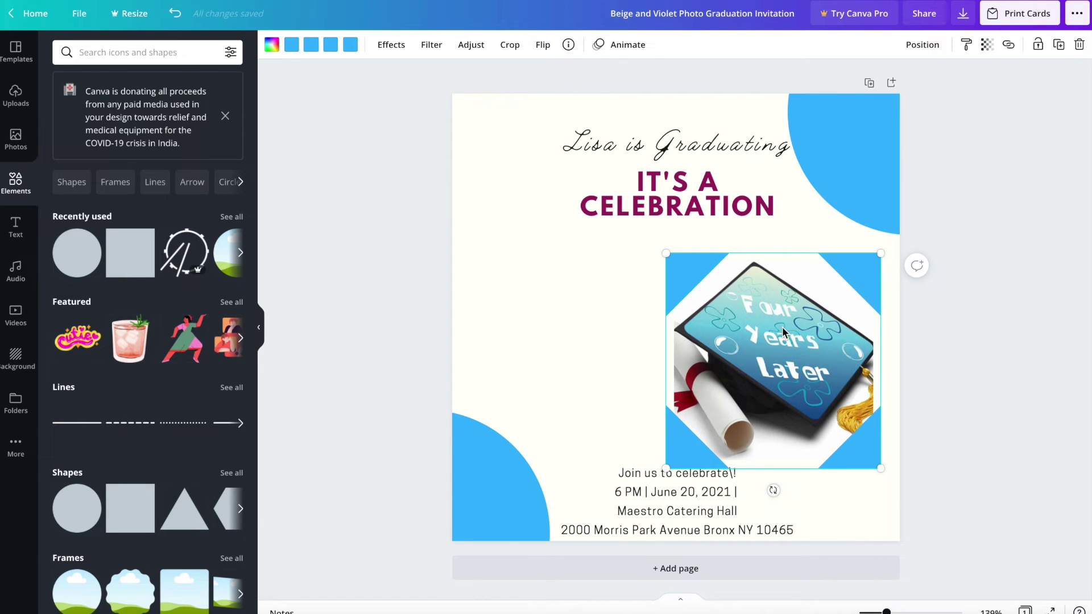
pyautogui.doubleClick(782, 326)
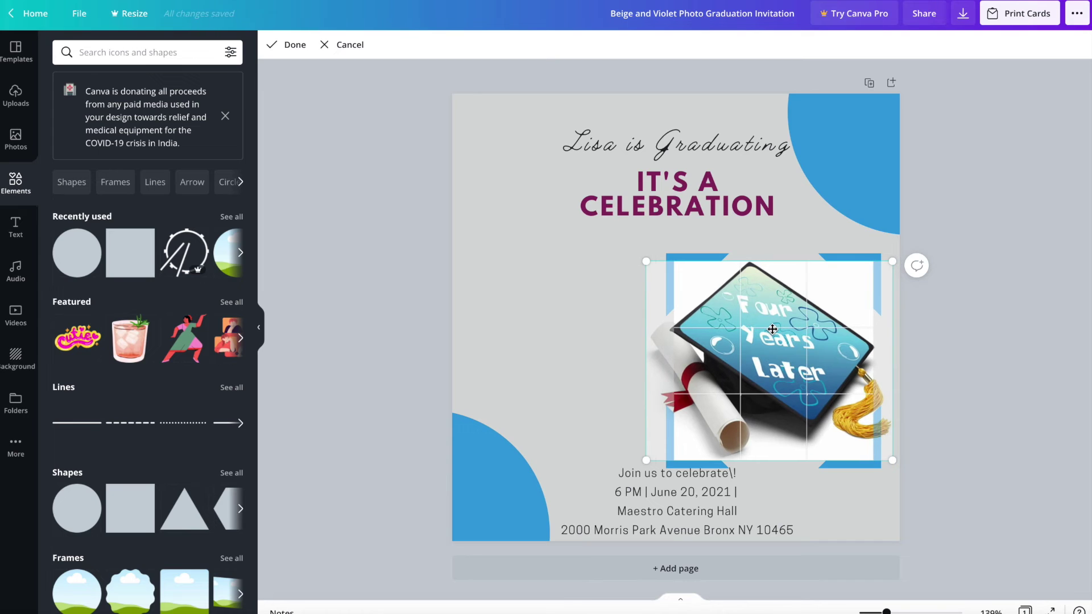
pyautogui.press('Delete')
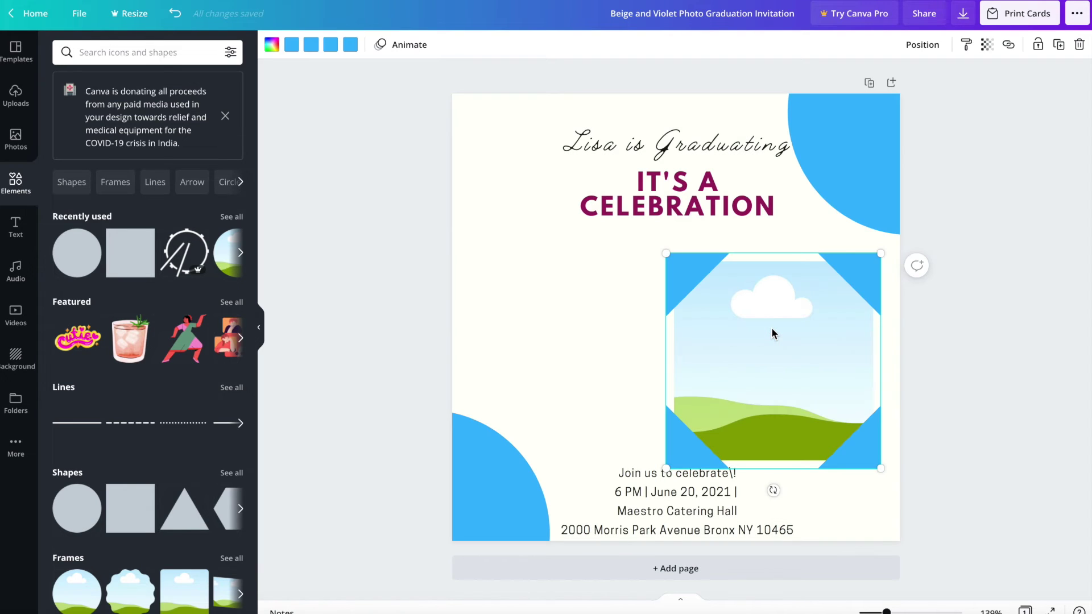
pyautogui.press('Delete')
pyautogui.click(578, 347)
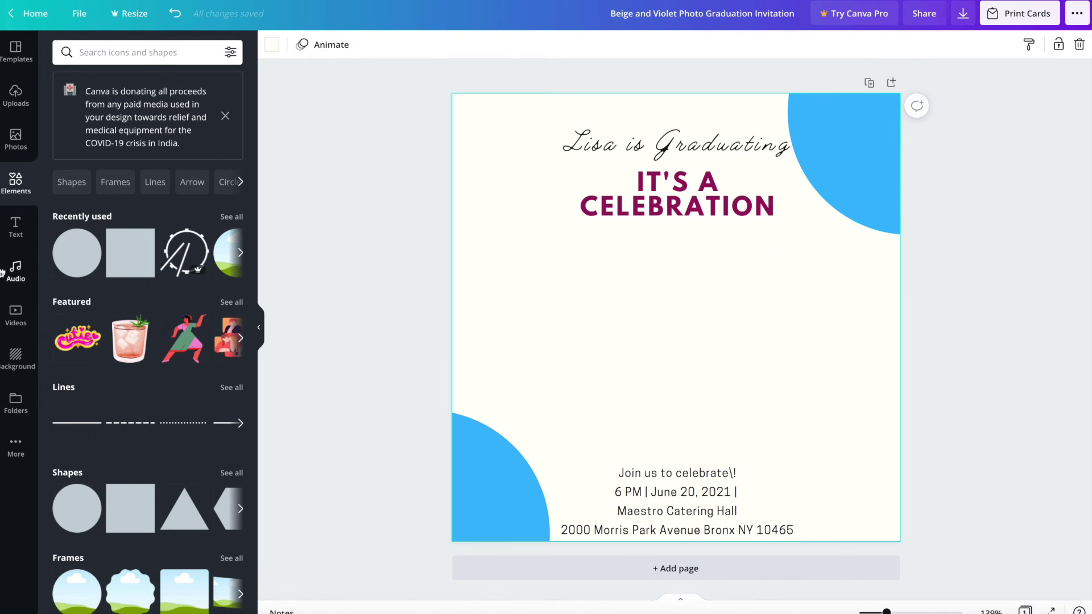
# Fill a new circle frame with the graduation-cap photo, placed below the heading
pyautogui.click(233, 276)
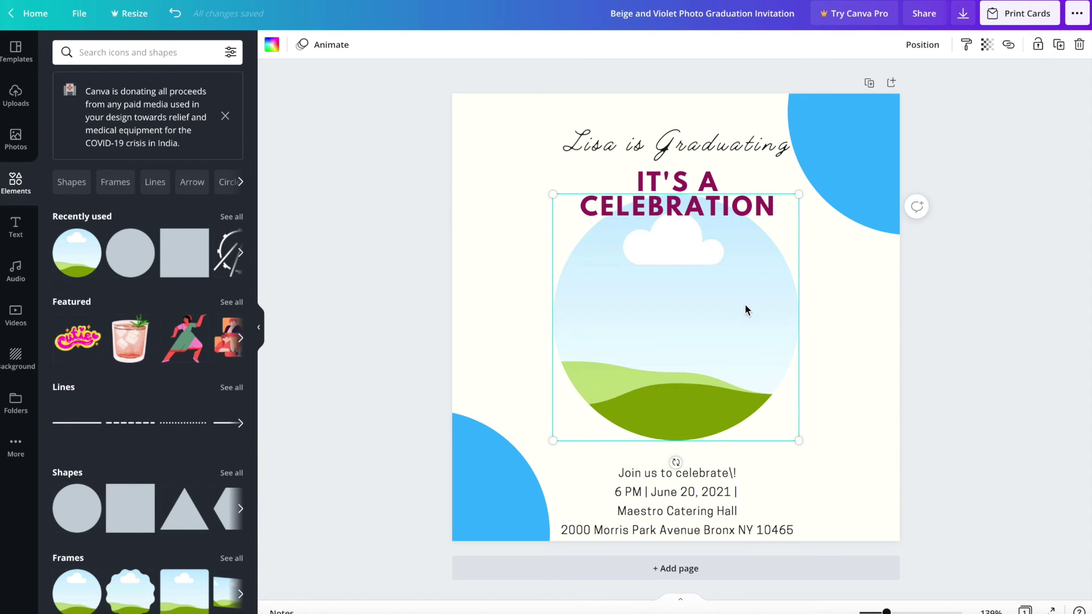
pyautogui.click(15, 97)
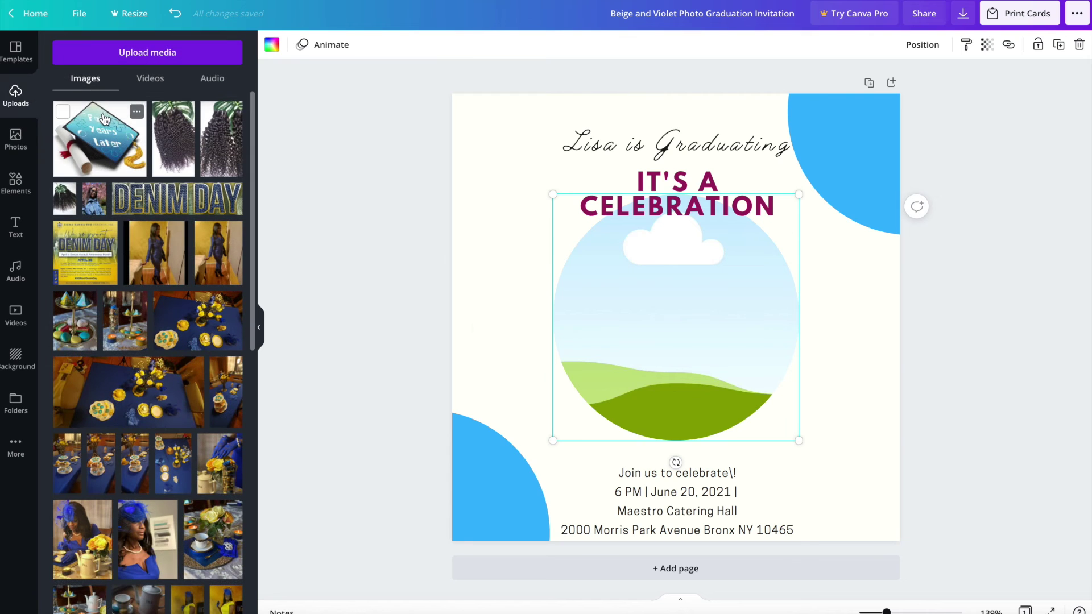
pyautogui.moveTo(100, 139); pyautogui.dragTo(645, 280)
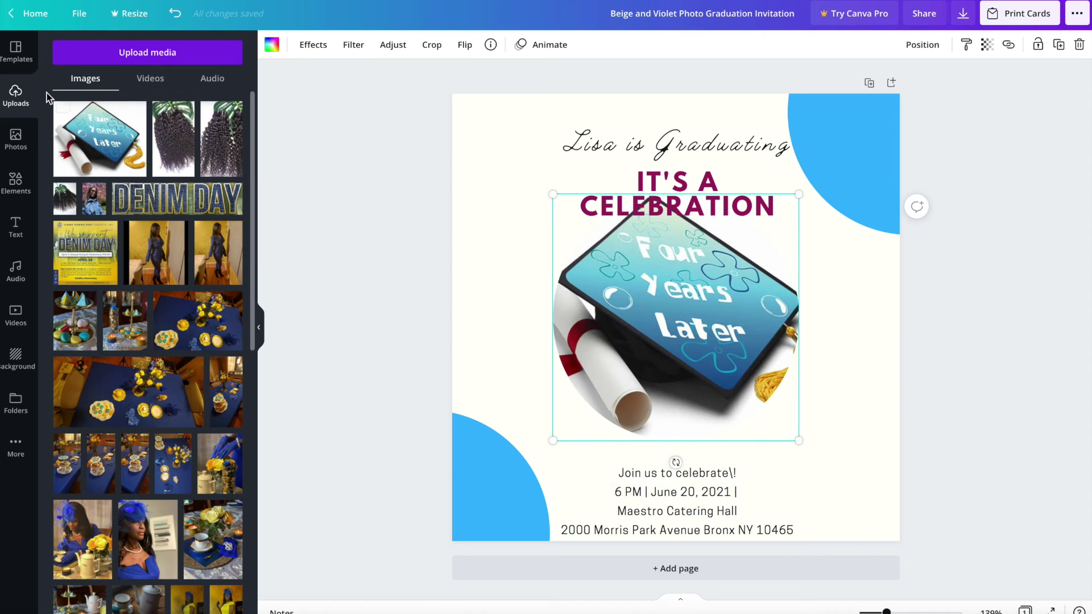
pyautogui.click(16, 226)
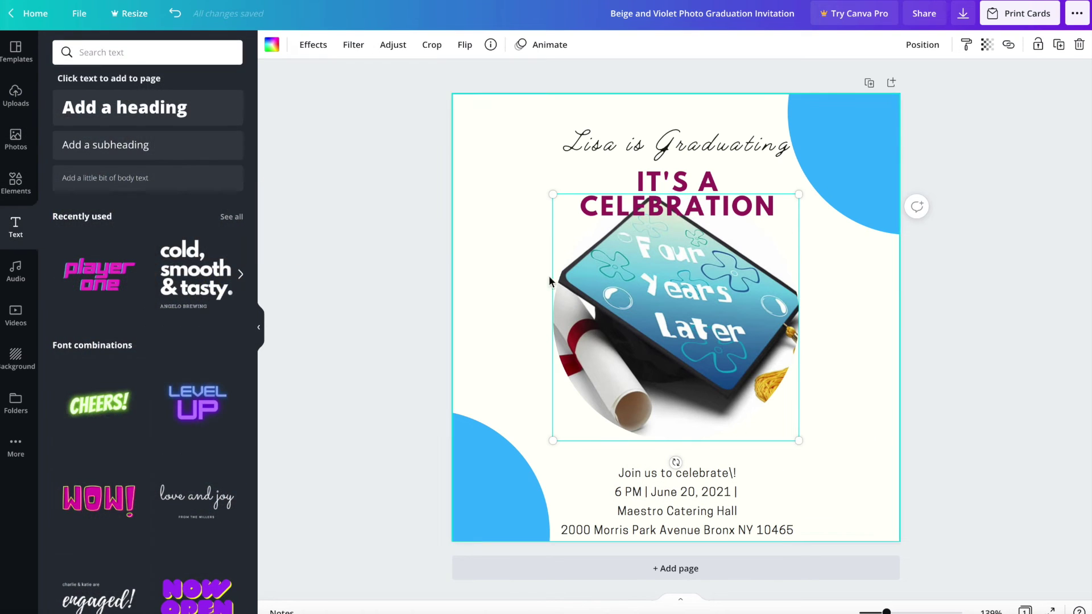
pyautogui.moveTo(601, 288)
pyautogui.mouseDown()
pyautogui.moveTo(596, 328)
pyautogui.moveTo(597, 315)
pyautogui.moveTo(523, 300)
pyautogui.moveTo(563, 355)
pyautogui.moveTo(608, 308)
pyautogui.mouseUp()
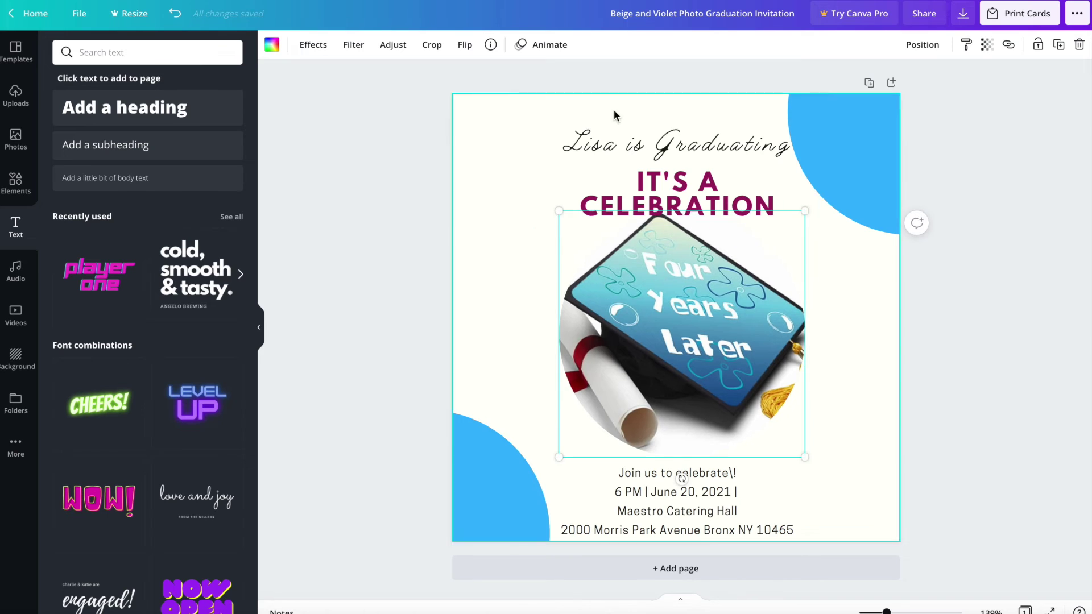
pyautogui.moveTo(616, 141); pyautogui.dragTo(563, 128)
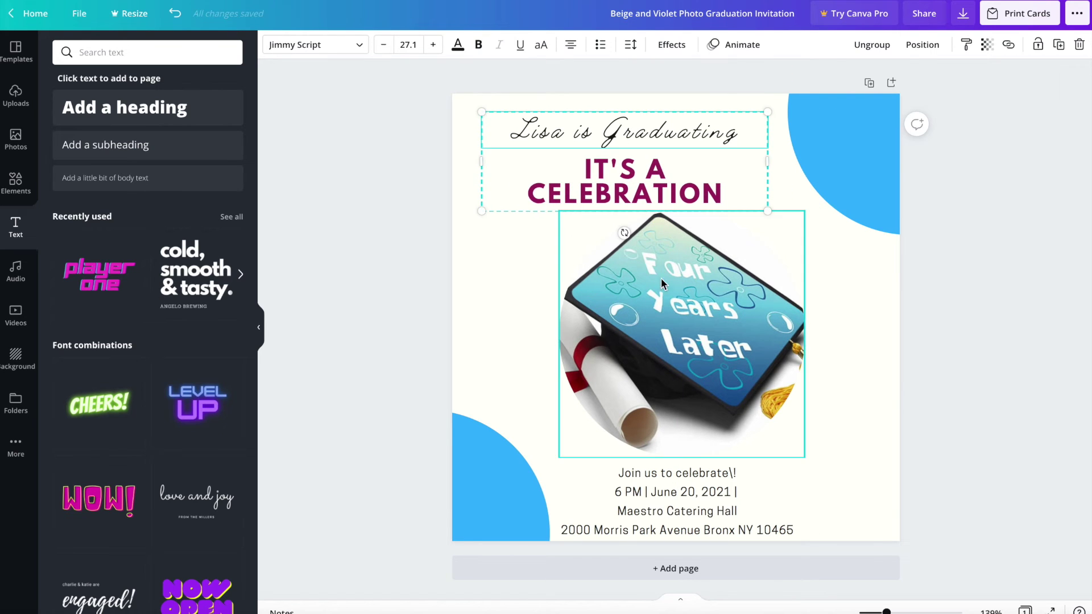
# Color the IT'S A CELEBRATION heading text light blue
pyautogui.doubleClick(606, 168)
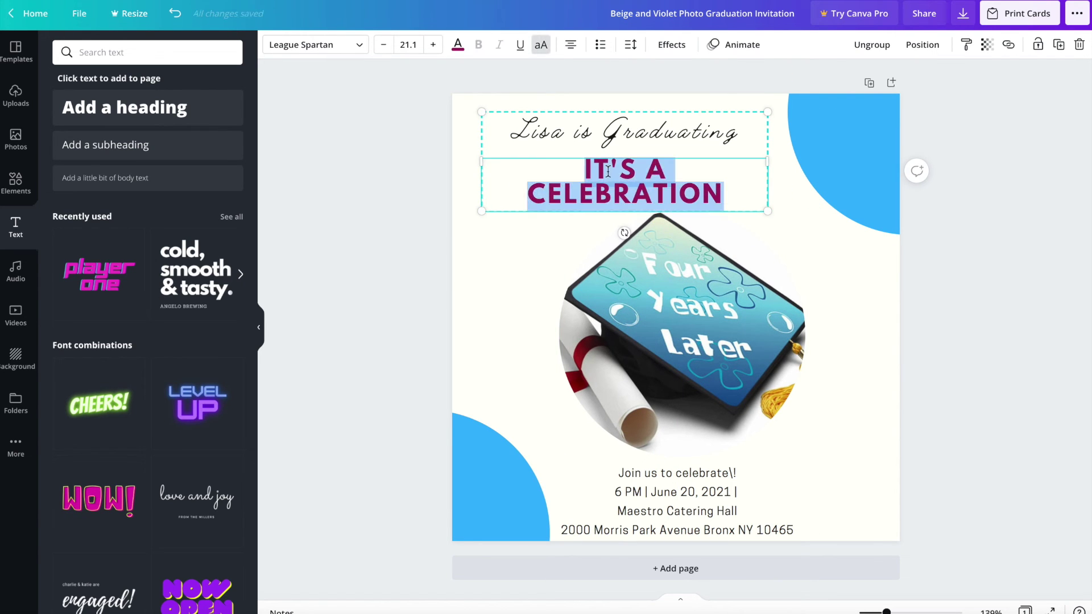
pyautogui.click(458, 46)
pyautogui.click(99, 113)
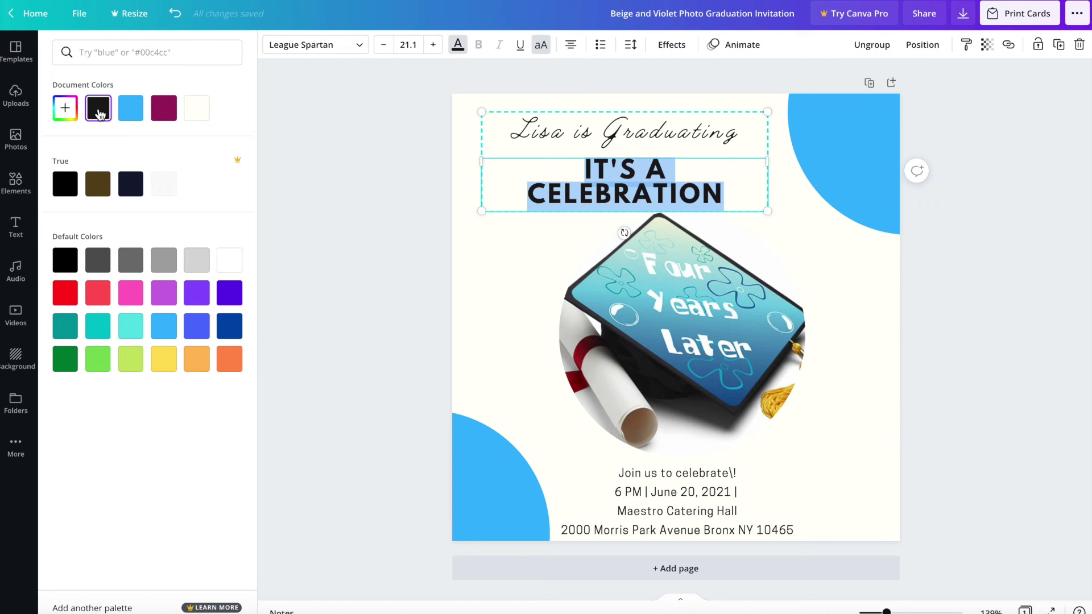
pyautogui.click(233, 322)
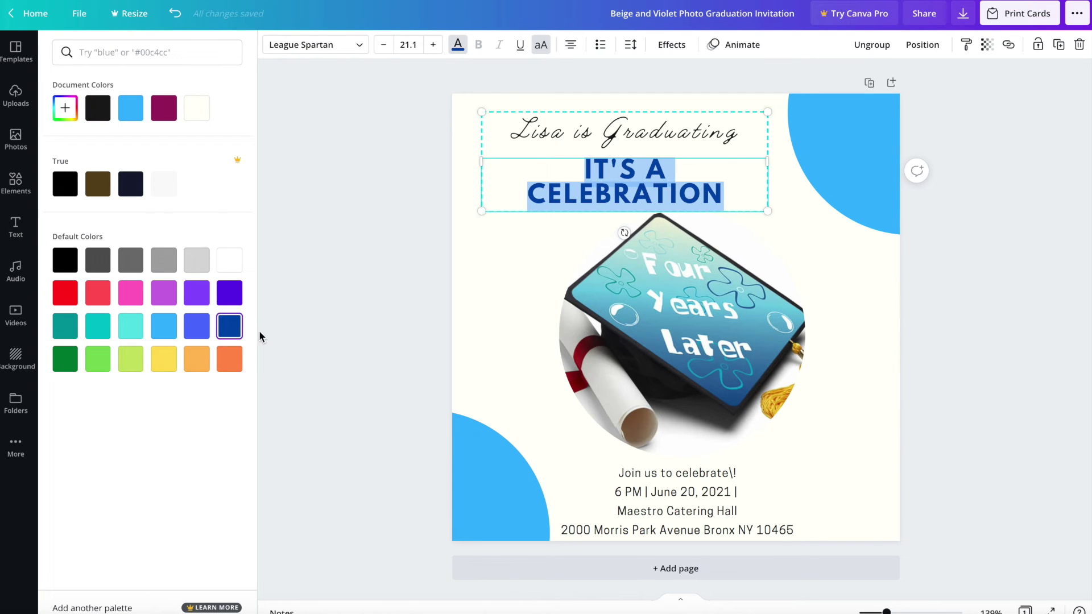
pyautogui.click(170, 328)
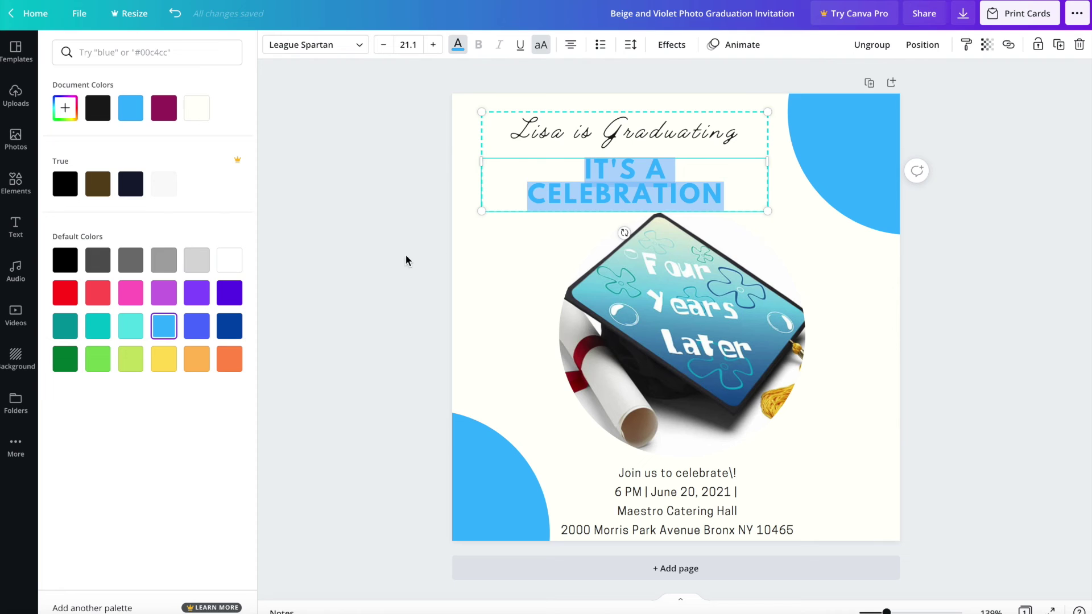
pyautogui.click(502, 278)
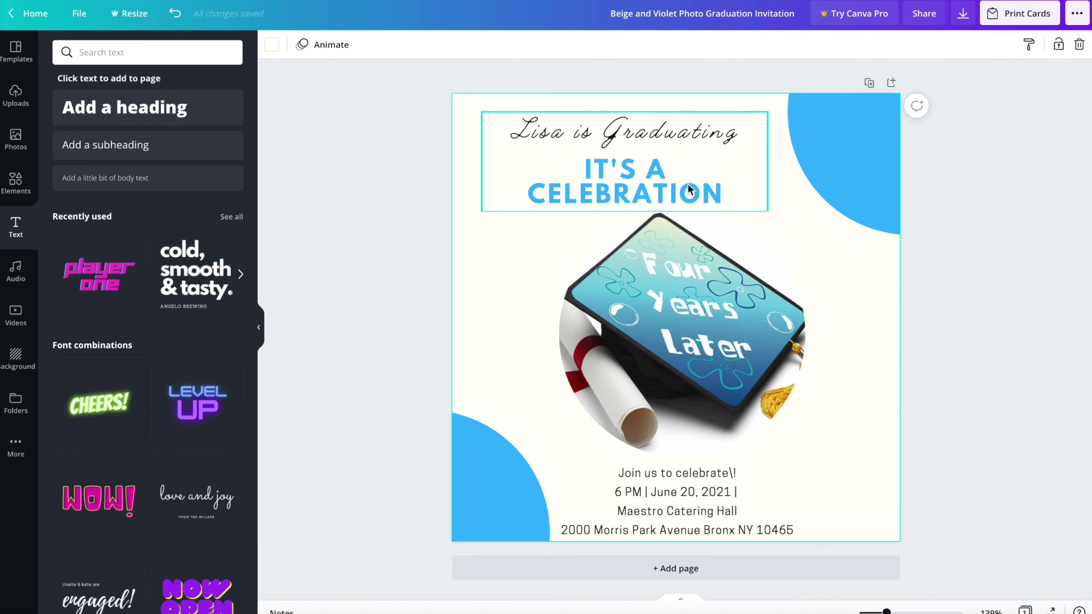
# Nudge the heading group up-left and shift the cap photo slightly left
pyautogui.moveTo(688, 190); pyautogui.dragTo(674, 180)
pyautogui.click(760, 383)
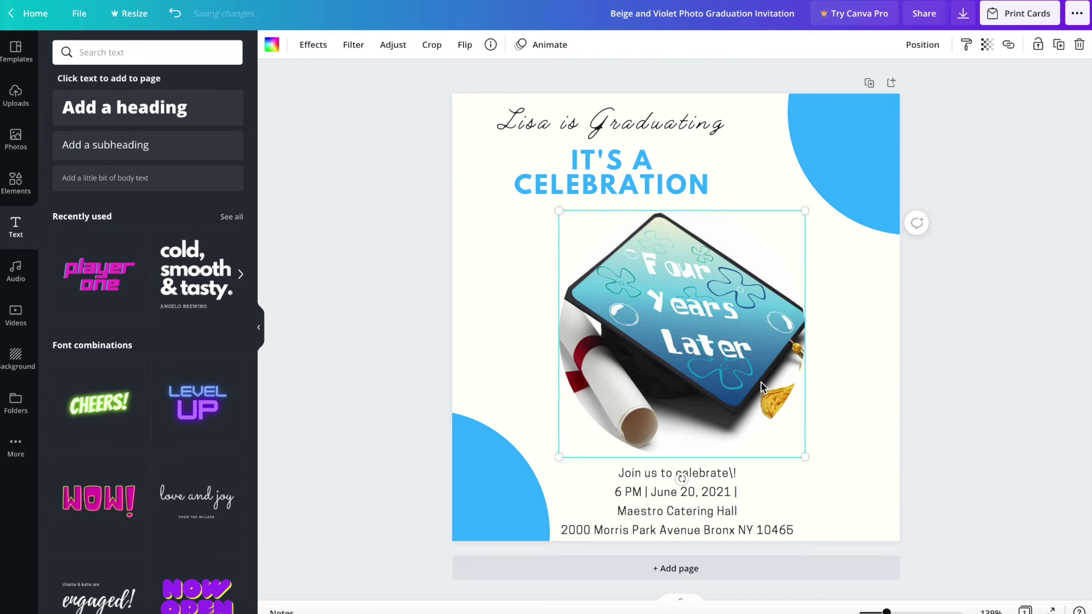
pyautogui.moveTo(761, 384)
pyautogui.mouseDown()
pyautogui.moveTo(743, 382)
pyautogui.moveTo(751, 382)
pyautogui.mouseUp()
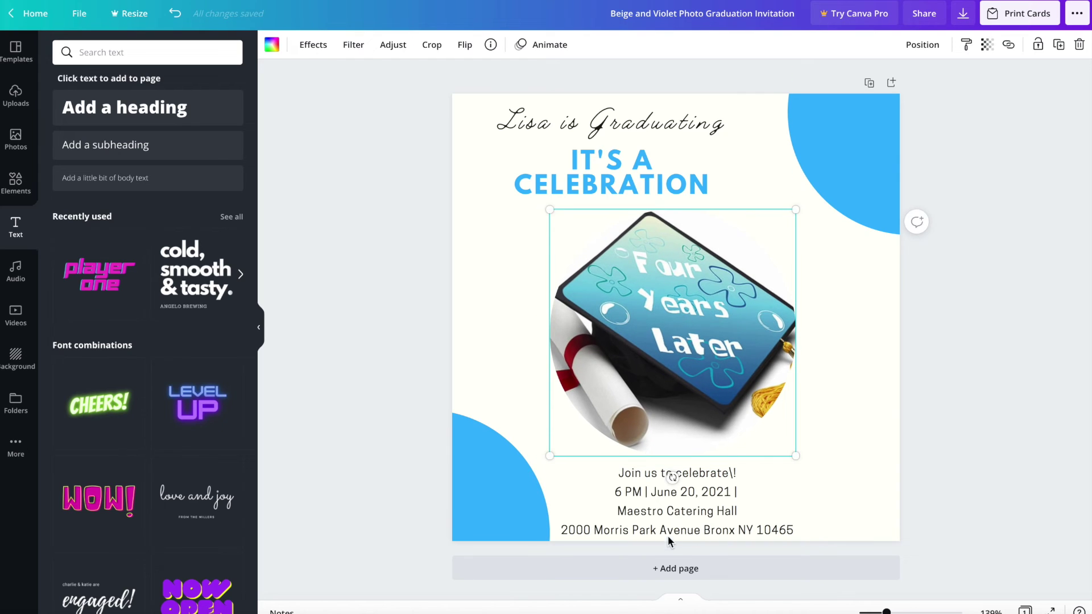
pyautogui.click(668, 521)
pyautogui.moveTo(667, 521); pyautogui.dragTo(668, 521)
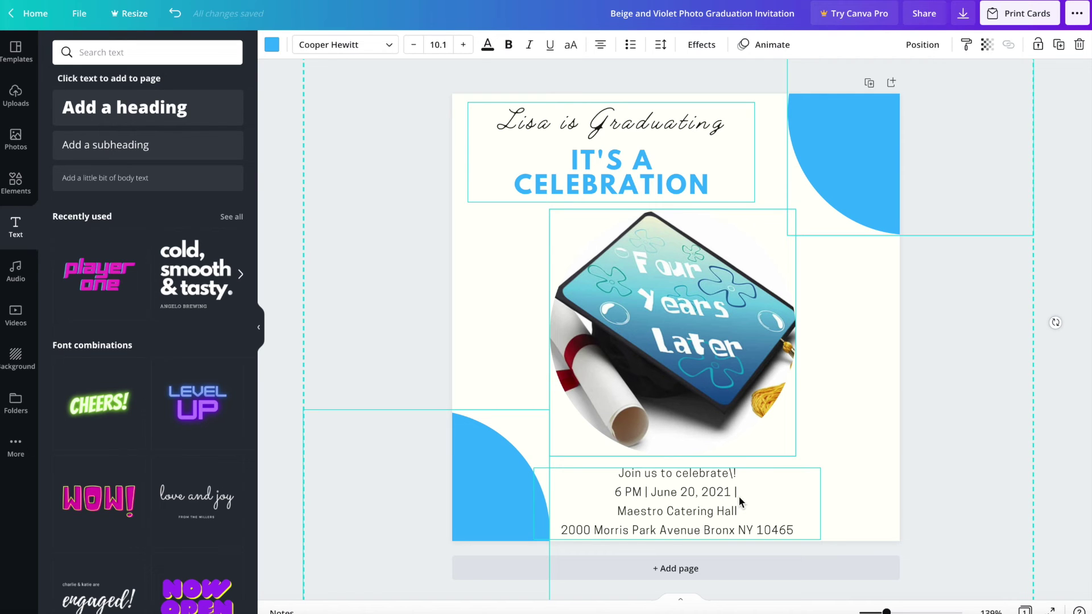
# Delete the stray characters after 2021 and celebrate in the event details
pyautogui.click(872, 428)
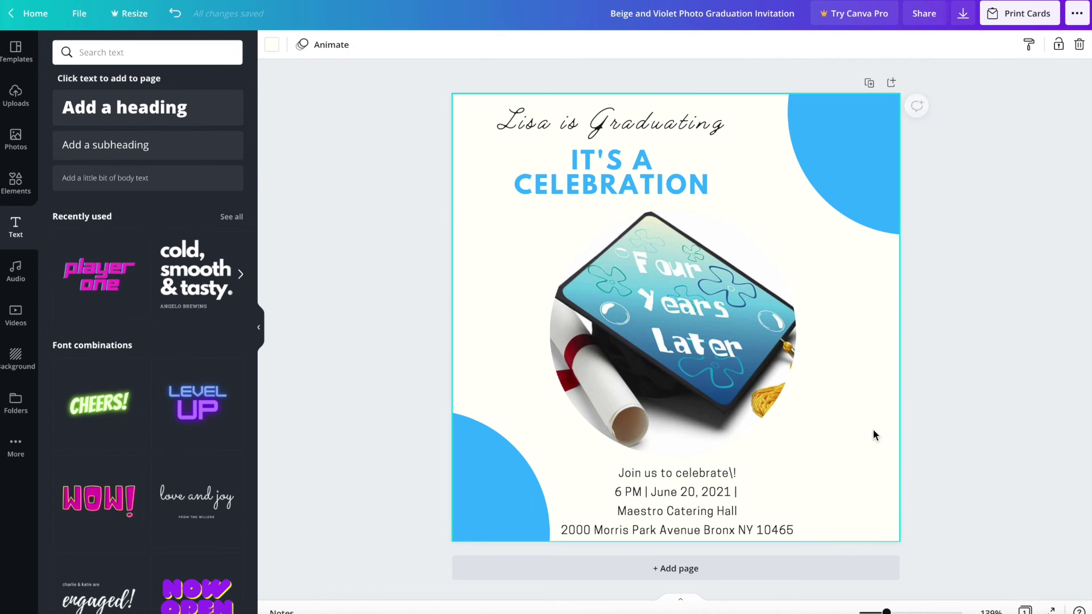
pyautogui.click(732, 509)
pyautogui.press('BackSpace')
pyautogui.press('BackSpace')
pyautogui.press('BackSpace')
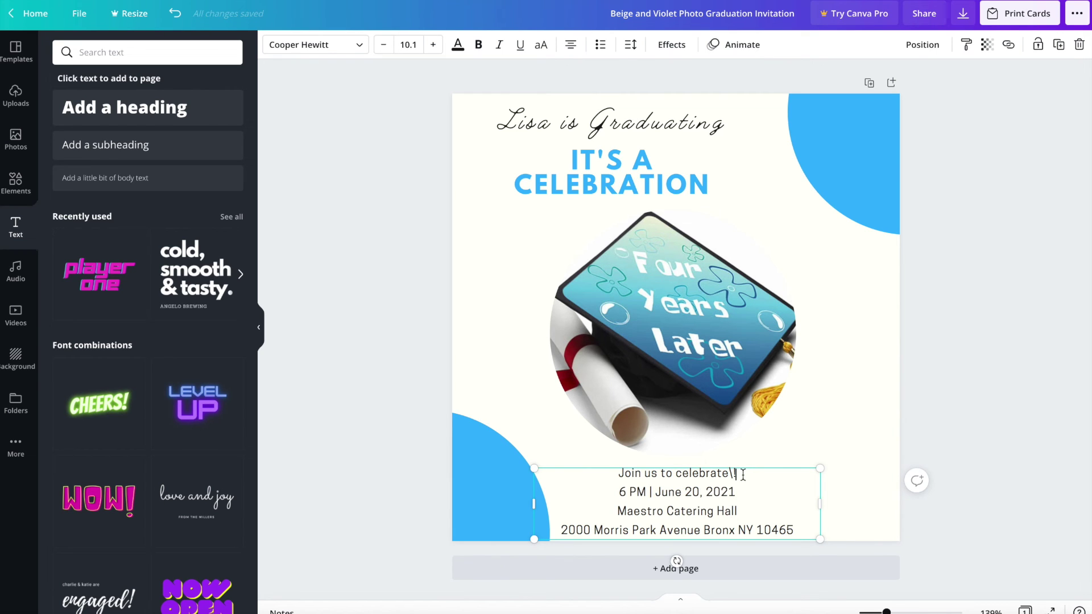
pyautogui.press('BackSpace')
pyautogui.press('BackSpace')
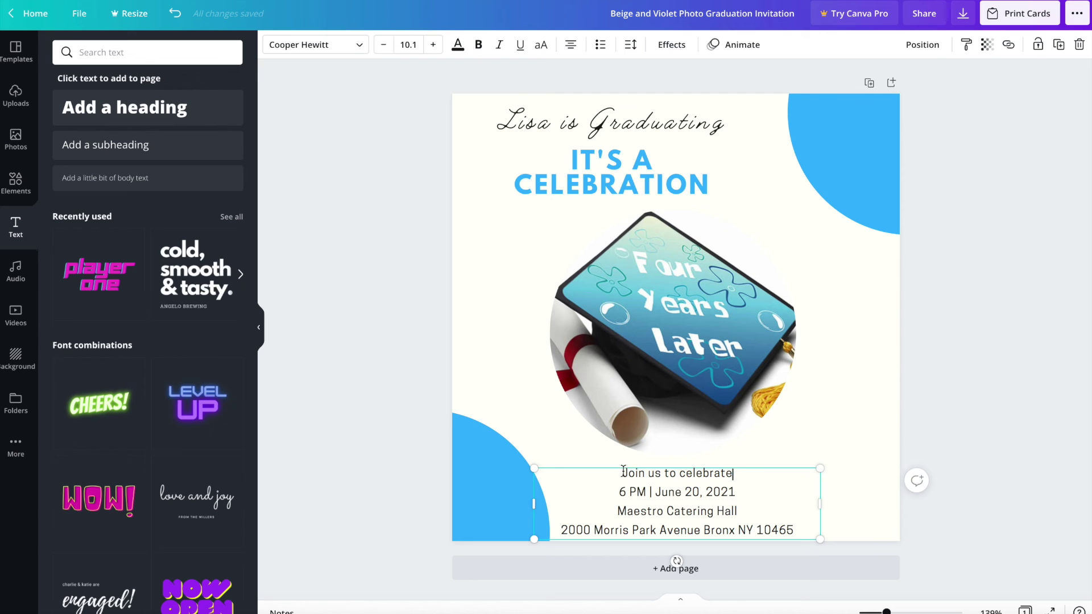
# Set all four event-detail lines to League Spartan at font size 10.1
pyautogui.moveTo(624, 472); pyautogui.dragTo(790, 538)
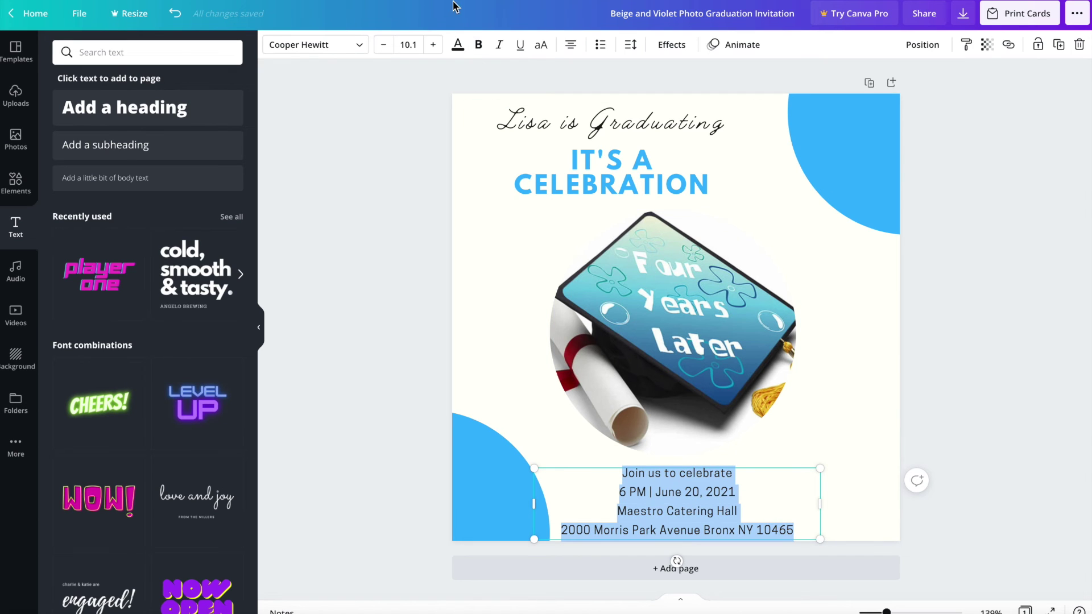
pyautogui.click(434, 44)
pyautogui.click(433, 44)
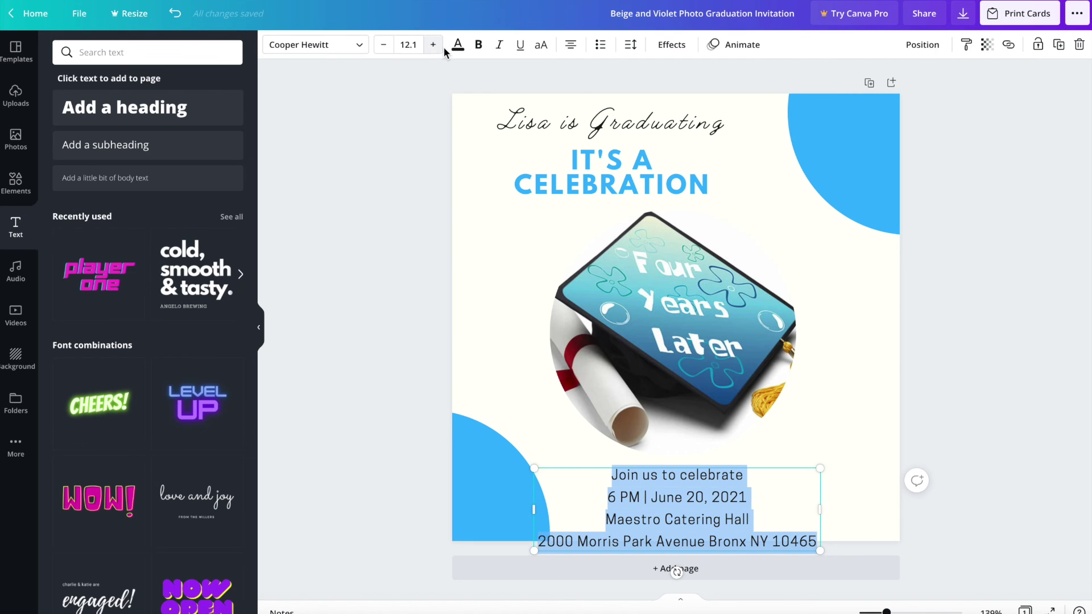
pyautogui.click(350, 44)
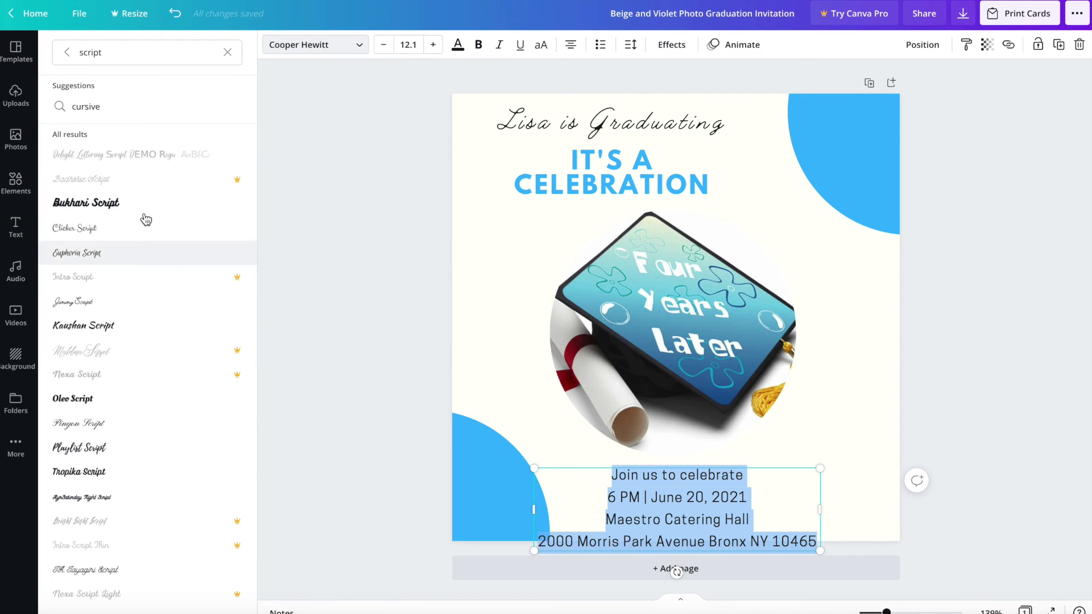
pyautogui.click(225, 53)
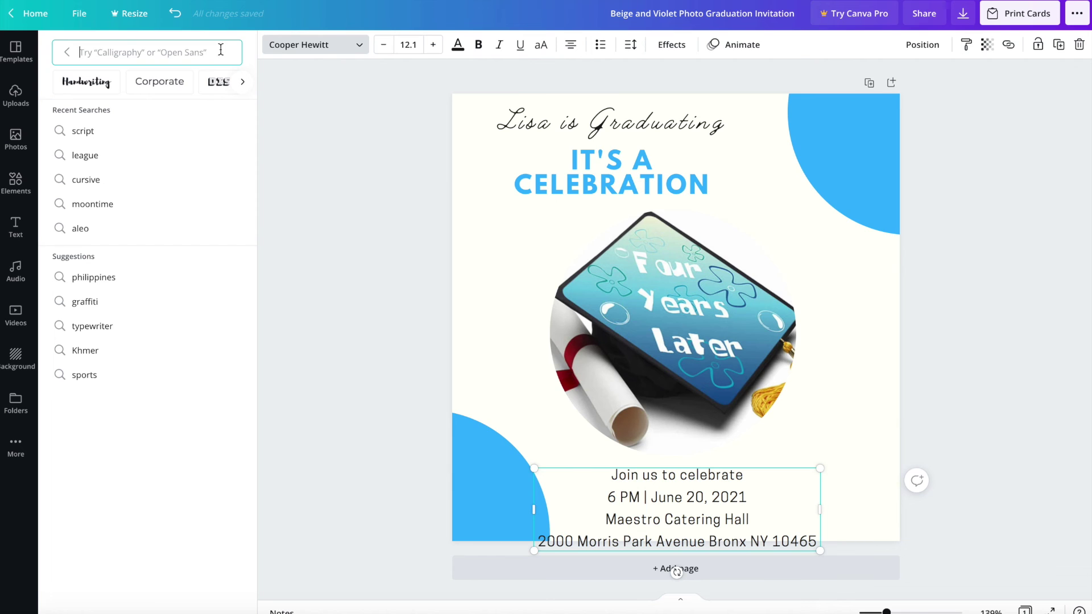
pyautogui.click(87, 155)
pyautogui.click(135, 129)
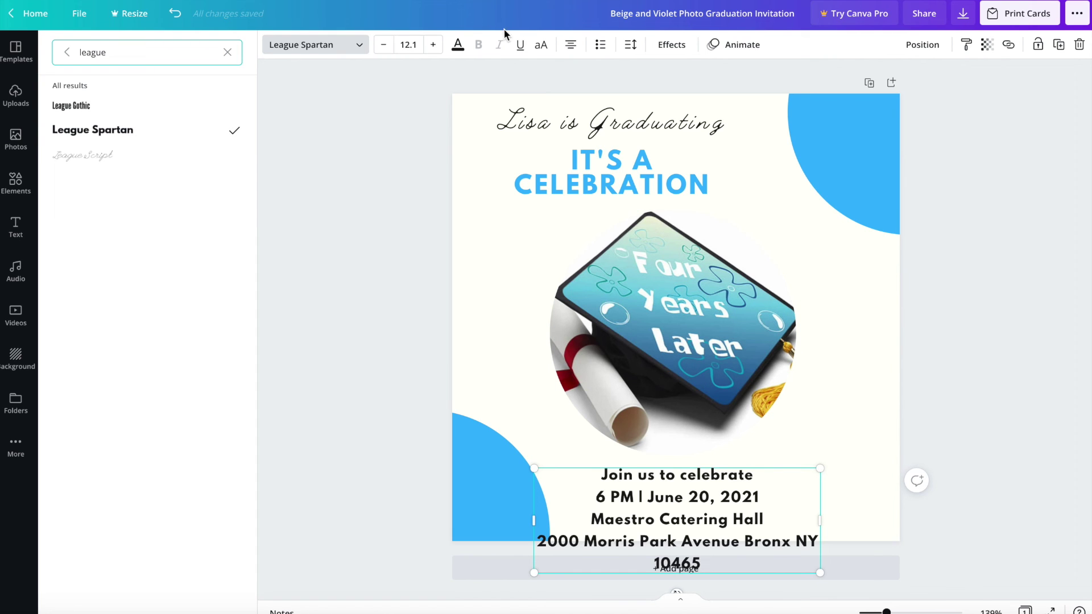
pyautogui.click(428, 50)
pyautogui.click(429, 50)
pyautogui.click(429, 50)
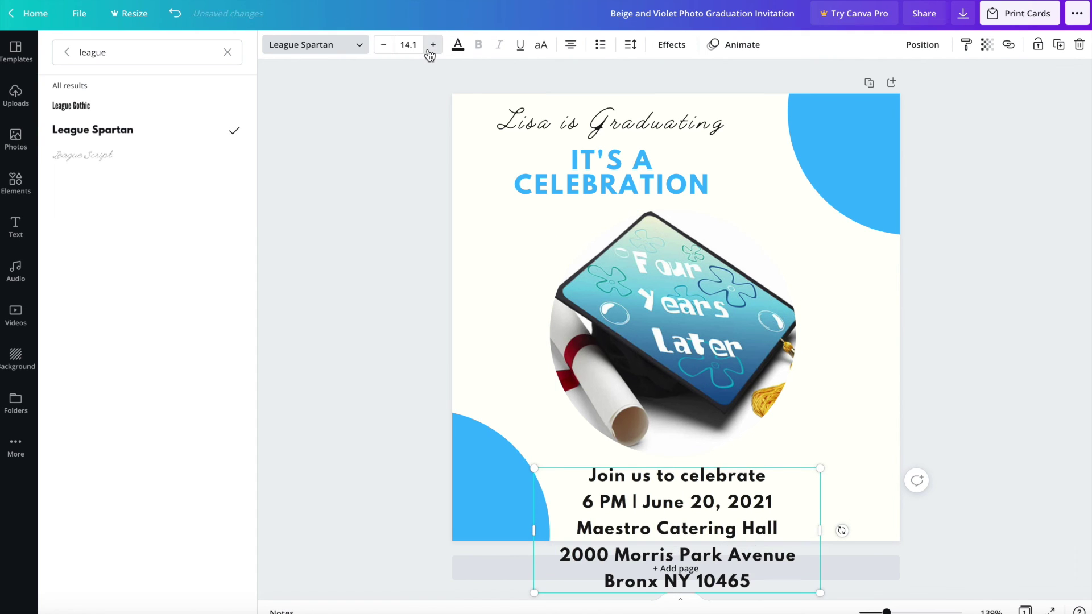
pyautogui.click(382, 48)
pyautogui.click(383, 48)
pyautogui.click(383, 48)
pyautogui.click(382, 48)
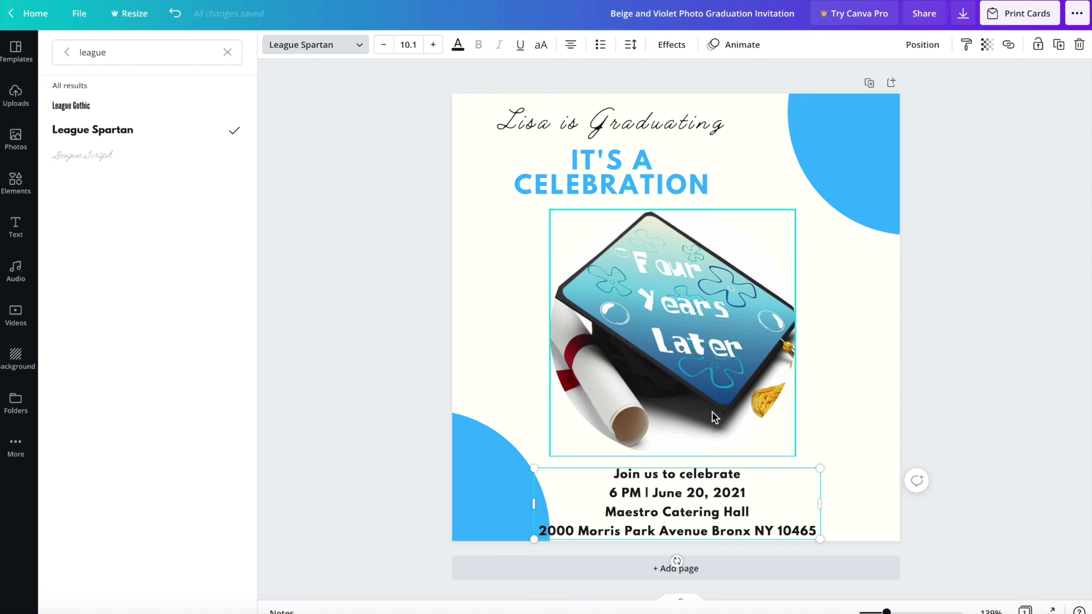
# Move the details box right and up, and put Bronx NY 10465 on its own line
pyautogui.hotkey('shift', 'Home')
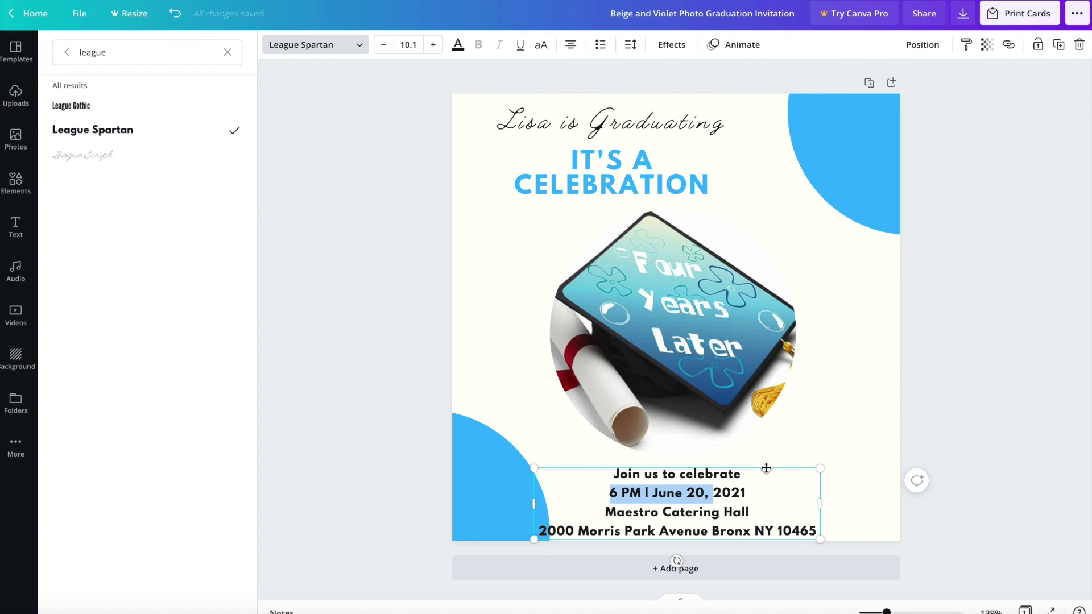
pyautogui.moveTo(772, 461); pyautogui.dragTo(826, 441)
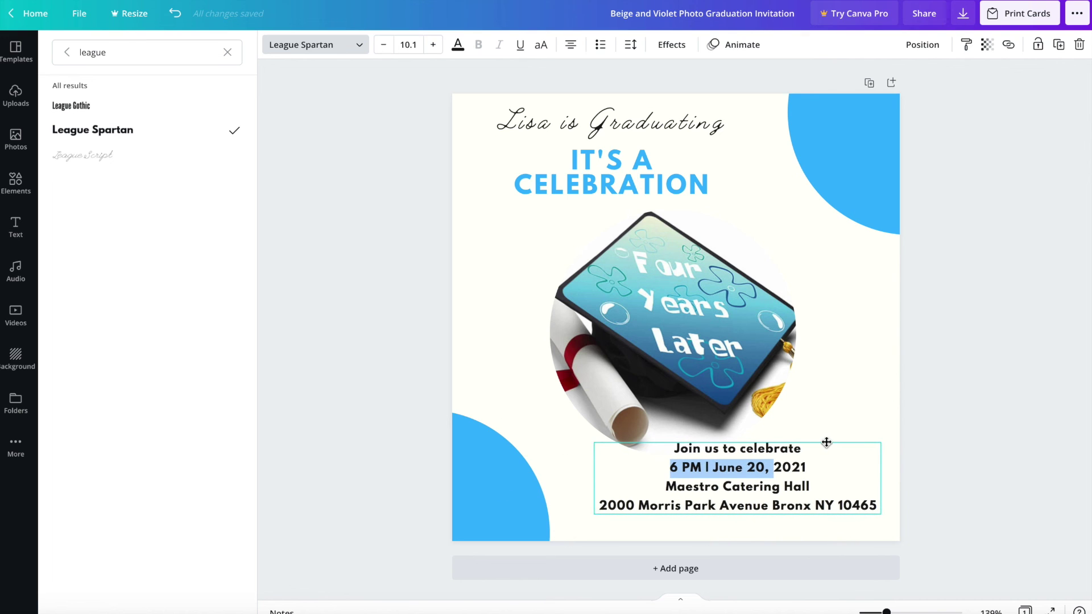
pyautogui.click(775, 508)
pyautogui.press('Return')
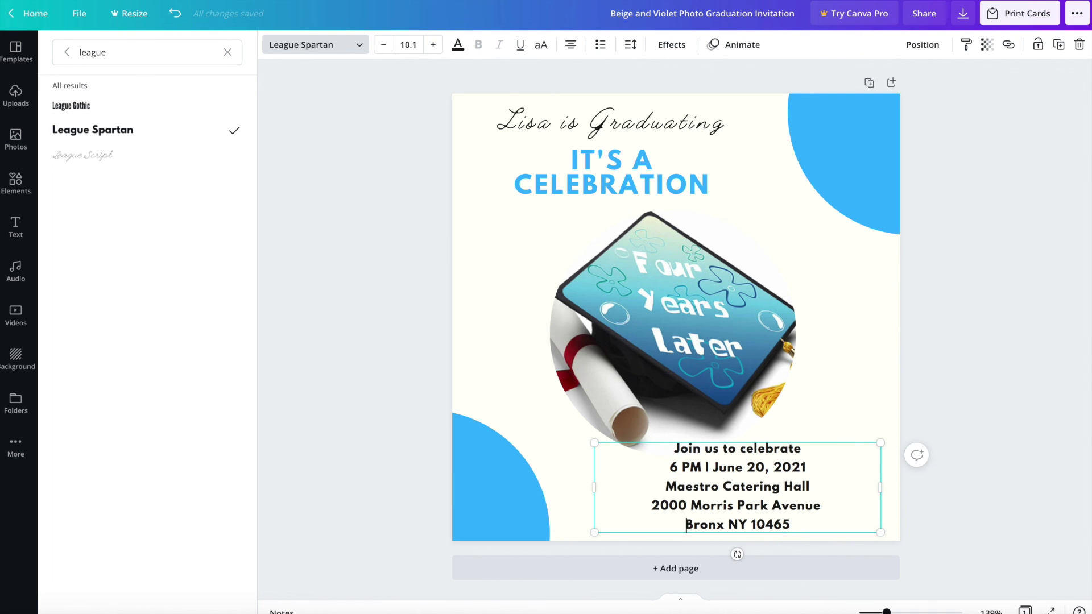
pyautogui.press('Escape')
pyautogui.moveTo(307, 597); pyautogui.dragTo(546, 412)
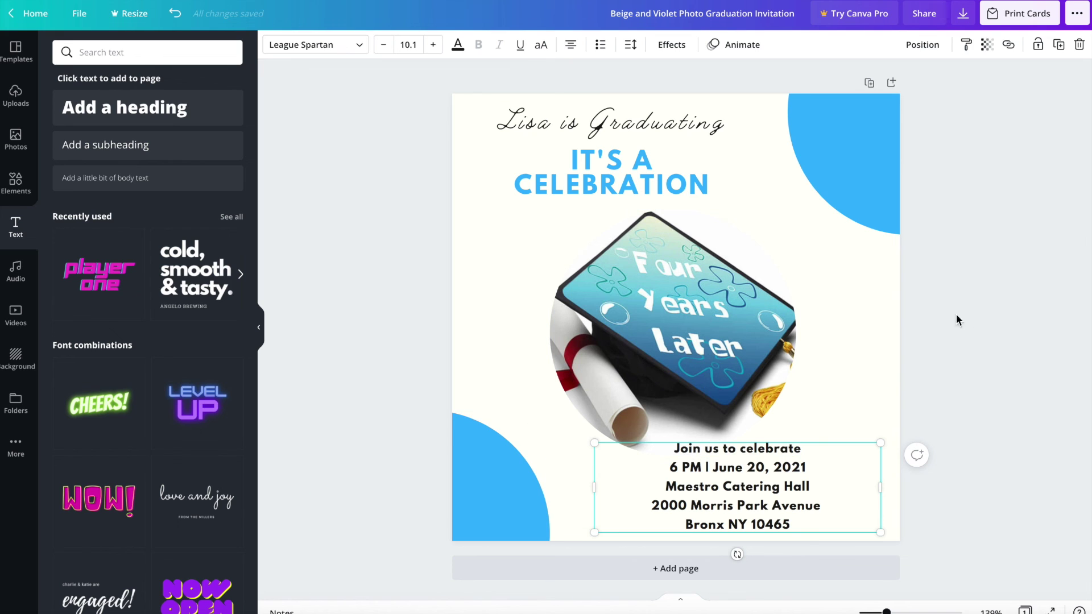
# Shift the event details toward the lower right and readjust the cap photo
pyautogui.click(868, 343)
pyautogui.click(807, 458)
pyautogui.moveTo(807, 458); pyautogui.dragTo(850, 467)
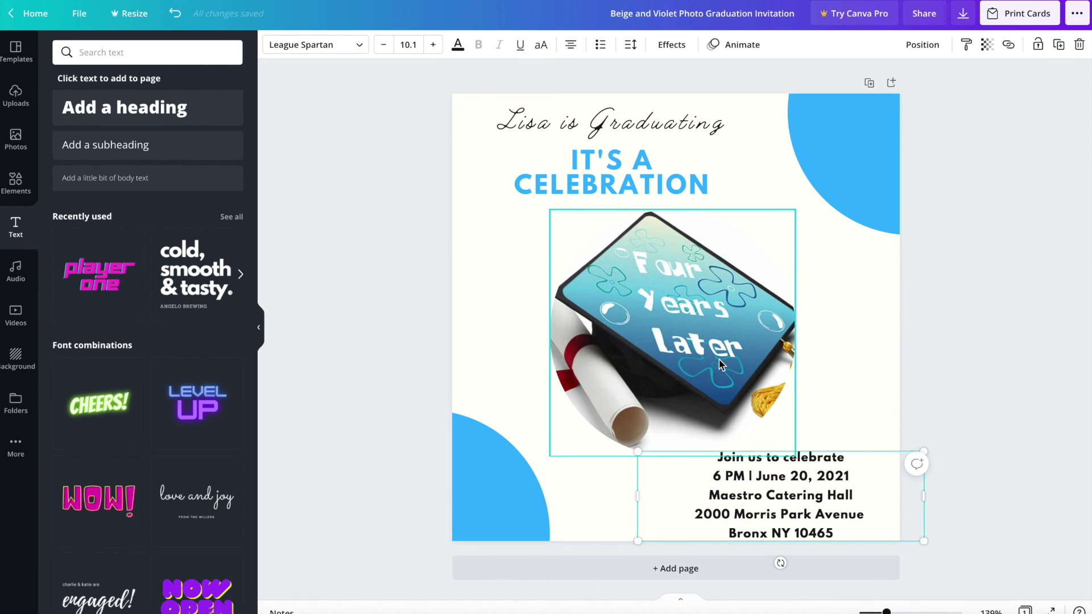
pyautogui.moveTo(690, 333); pyautogui.dragTo(648, 330)
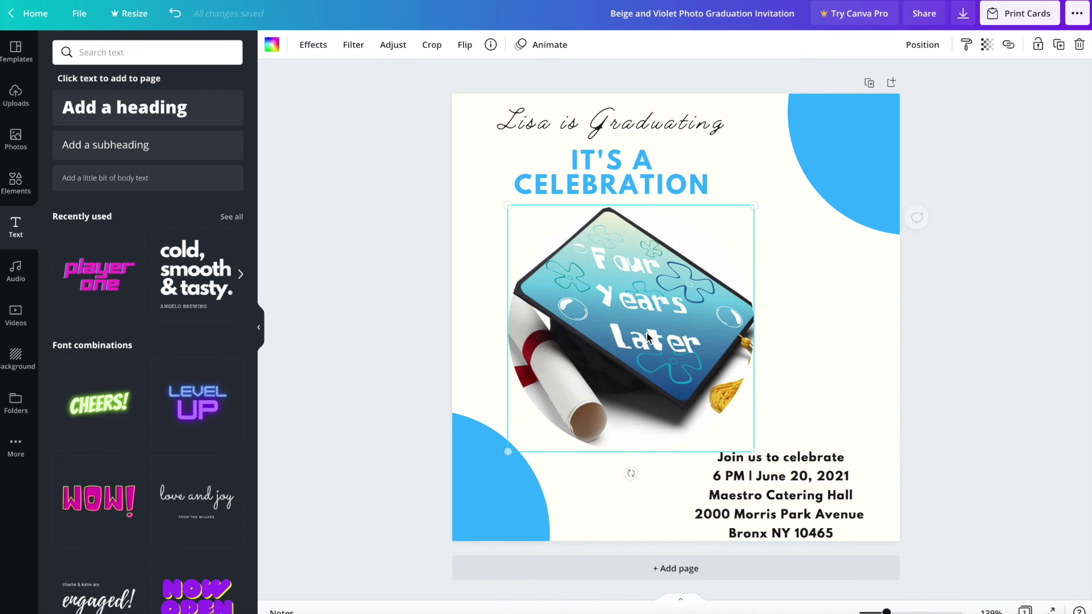
pyautogui.moveTo(698, 295); pyautogui.dragTo(713, 295)
# Ungroup the heading and move IT'S A CELEBRATION and the script line right
pyautogui.click(590, 131)
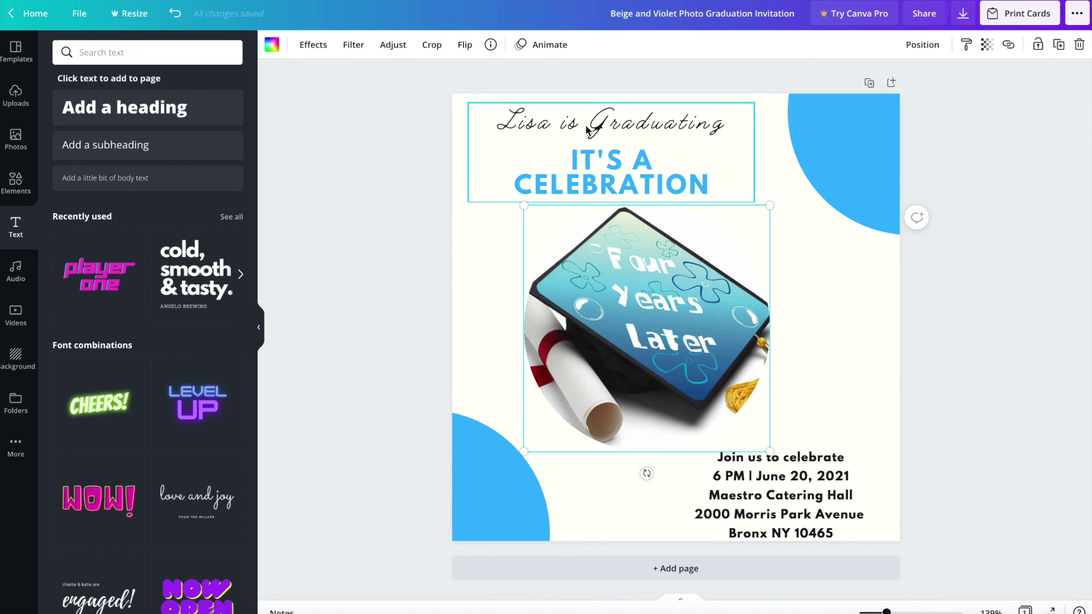
pyautogui.moveTo(590, 132)
pyautogui.mouseDown()
pyautogui.moveTo(574, 113)
pyautogui.moveTo(582, 118)
pyautogui.mouseUp()
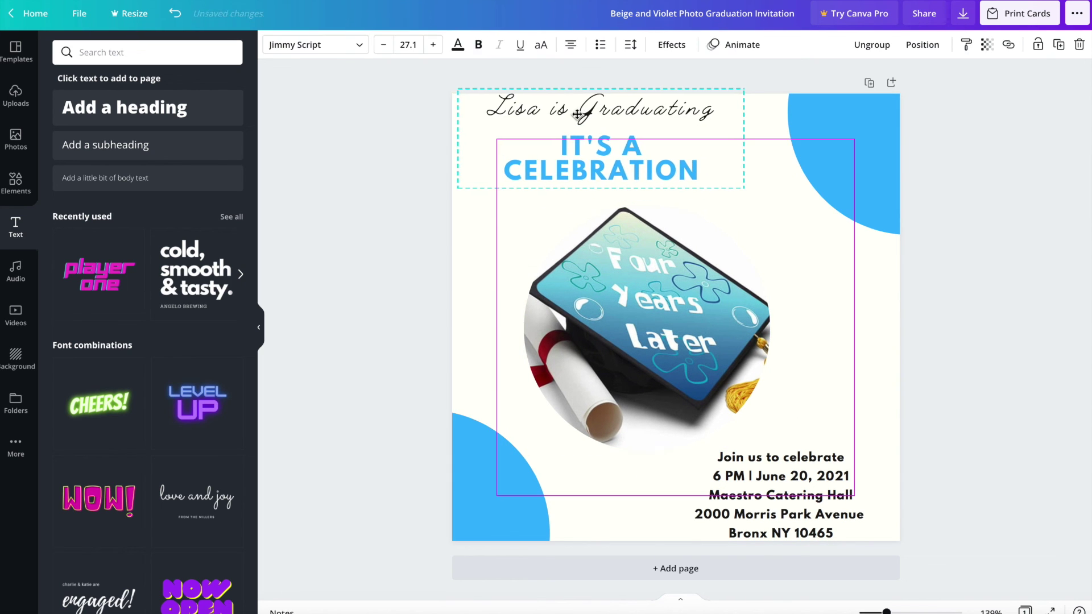
pyautogui.click(871, 44)
pyautogui.click(785, 200)
pyautogui.click(684, 187)
pyautogui.moveTo(685, 188); pyautogui.dragTo(722, 187)
pyautogui.moveTo(661, 118); pyautogui.dragTo(653, 125)
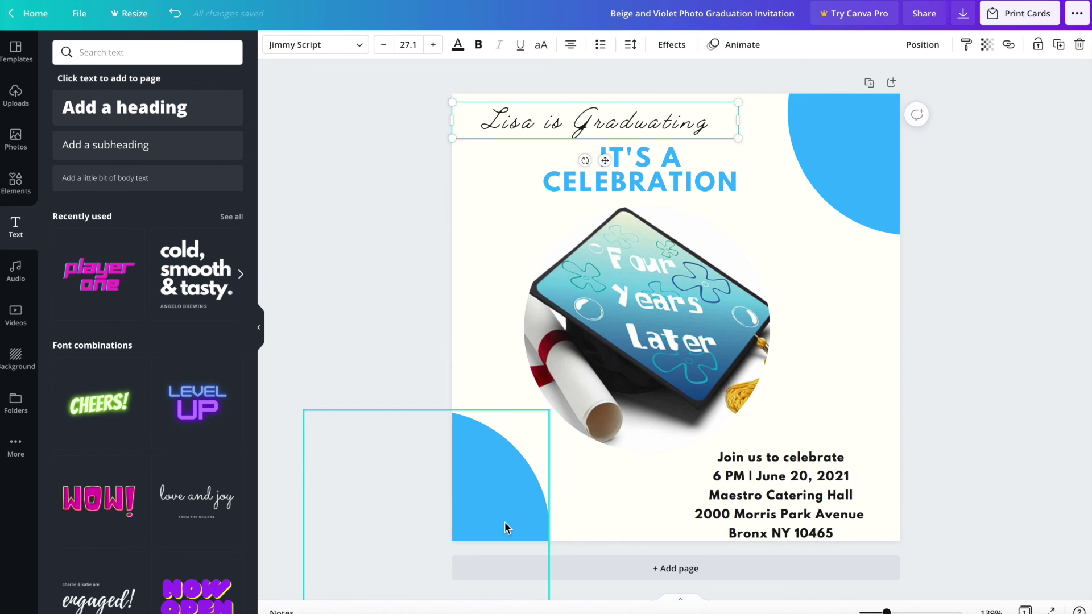
# Extend the bottom-left blue shape, centre the cap photo, and move the heading right
pyautogui.click(513, 508)
pyautogui.moveTo(513, 509); pyautogui.dragTo(528, 506)
pyautogui.moveTo(641, 392); pyautogui.dragTo(659, 380)
pyautogui.click(840, 381)
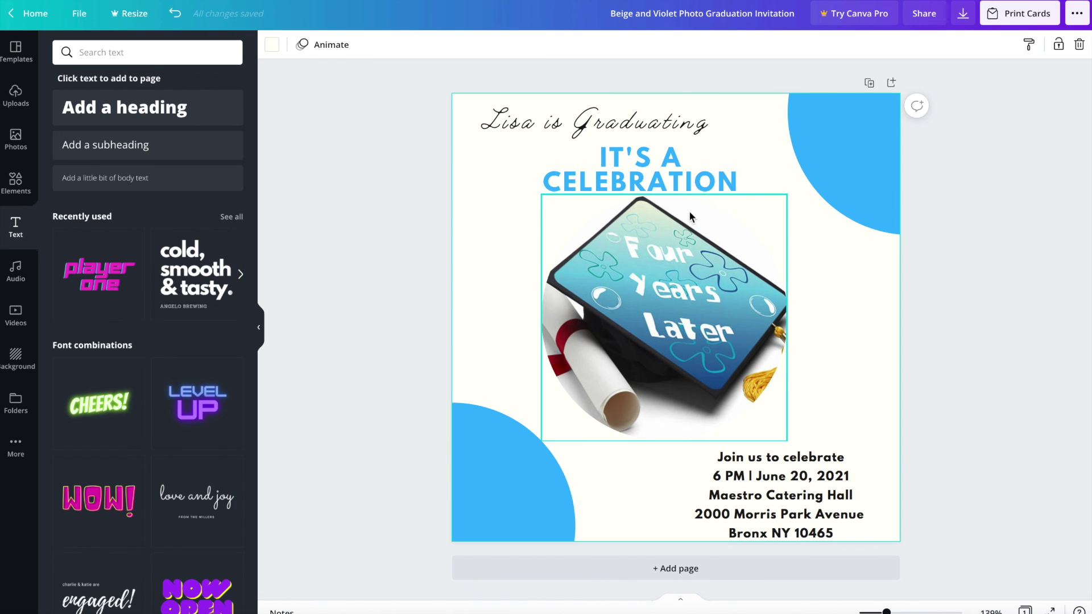
pyautogui.moveTo(685, 164); pyautogui.dragTo(749, 131)
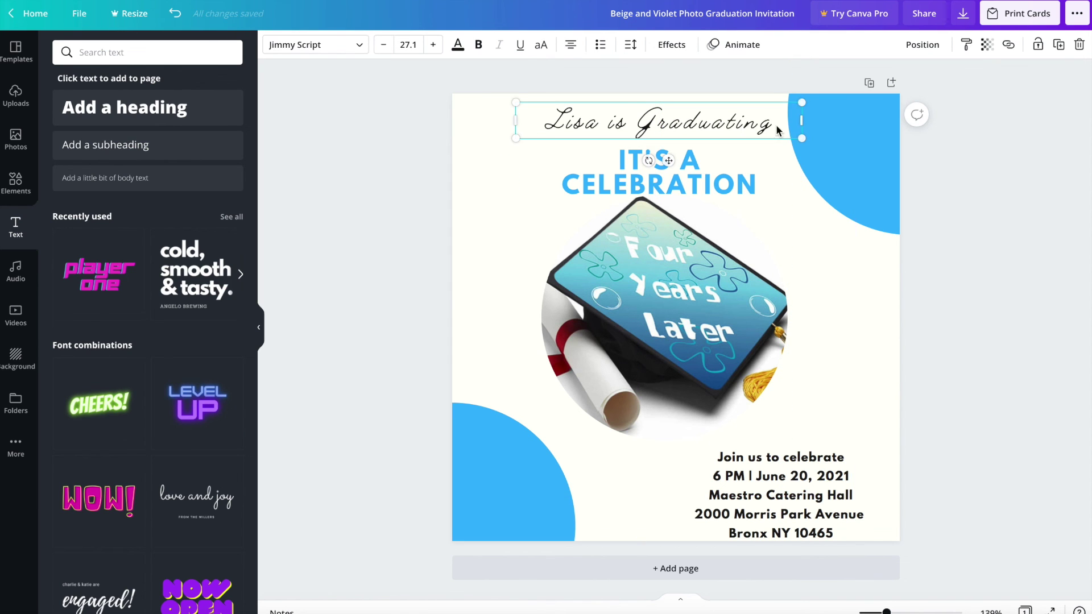